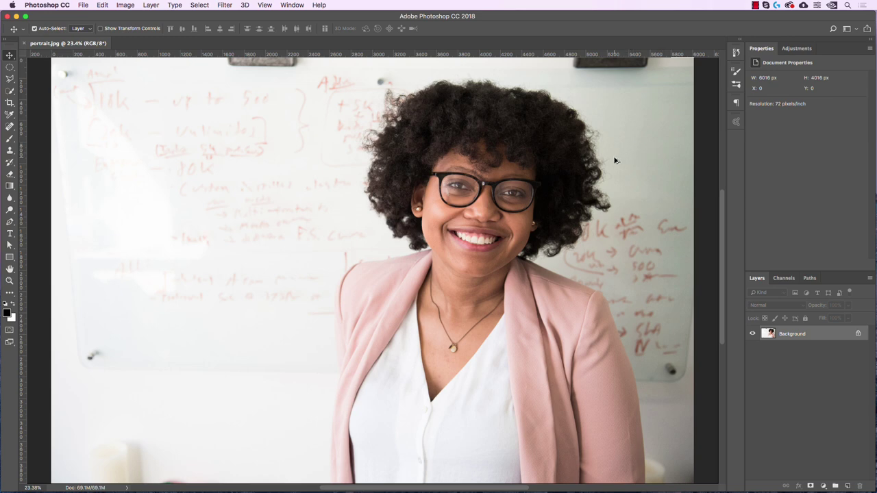
# Examine the fine, curly edges of the woman's hair against the whiteboard at close range, including the top and outer curls
pyautogui.scroll(4, 612, 160)
pyautogui.scroll(2, 612, 163)
pyautogui.moveTo(577, 137); pyautogui.dragTo(556, 288)
pyautogui.moveTo(488, 137); pyautogui.dragTo(516, 218)
pyautogui.press('super+r')
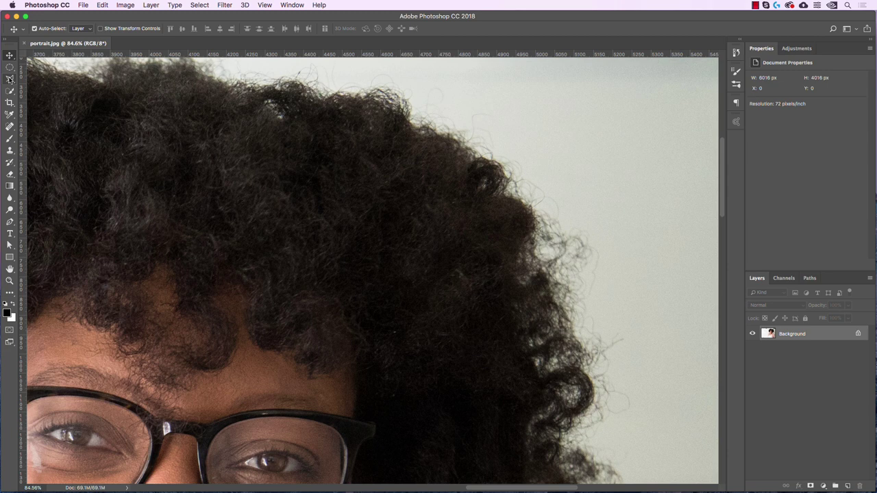
pyautogui.click(9, 79)
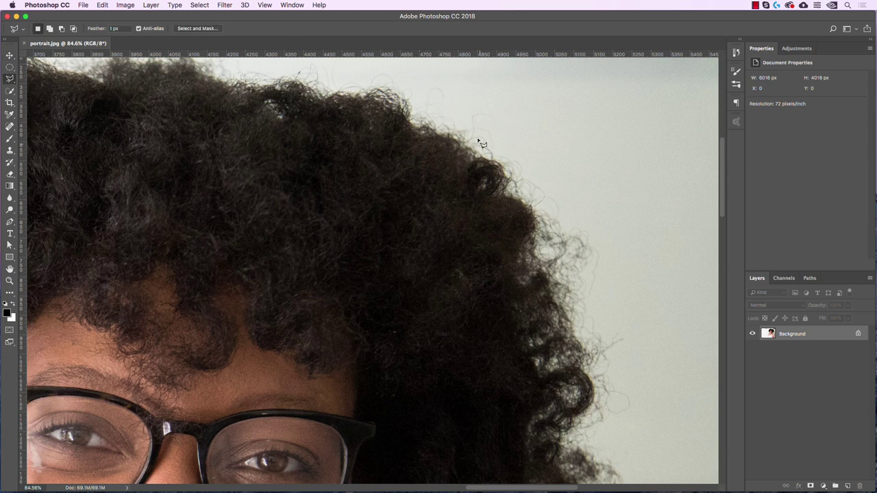
pyautogui.scroll(3, 559, 205)
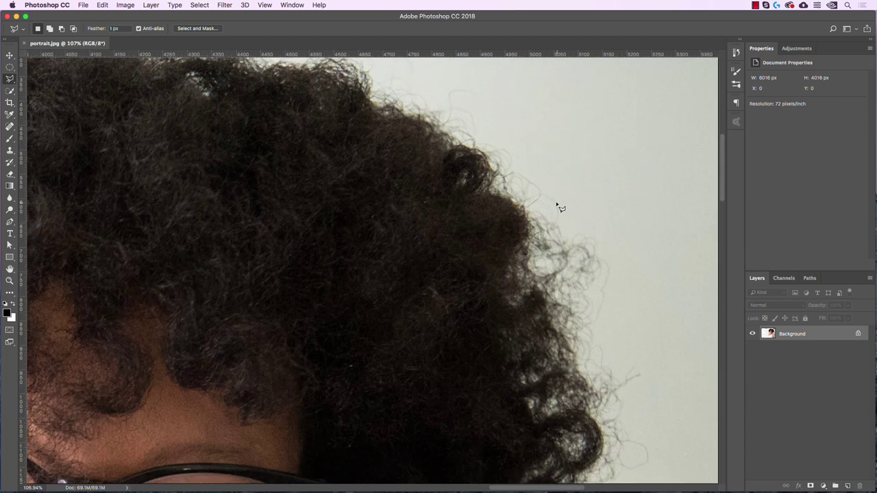
pyautogui.scroll(-1, 558, 207)
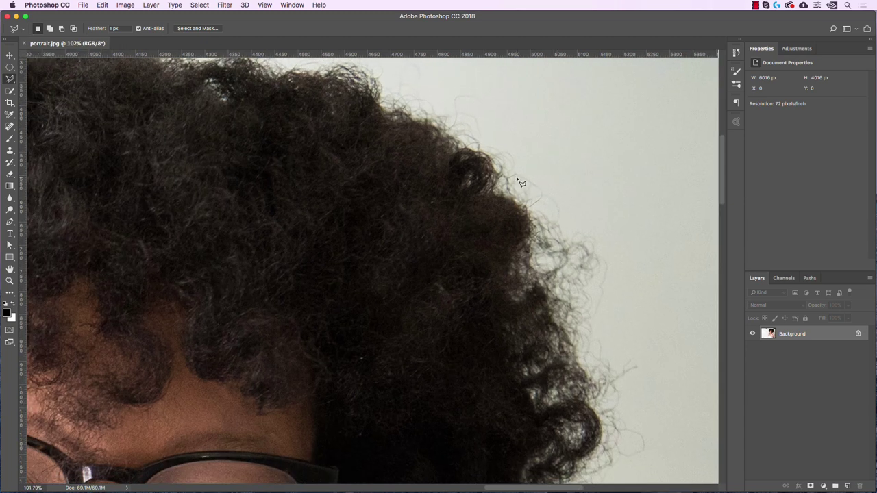
pyautogui.click(9, 55)
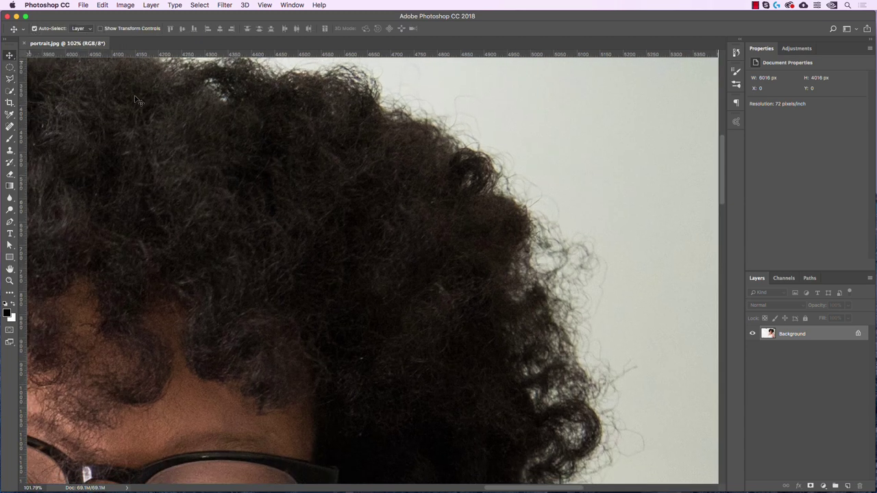
pyautogui.moveTo(585, 278); pyautogui.dragTo(552, 236)
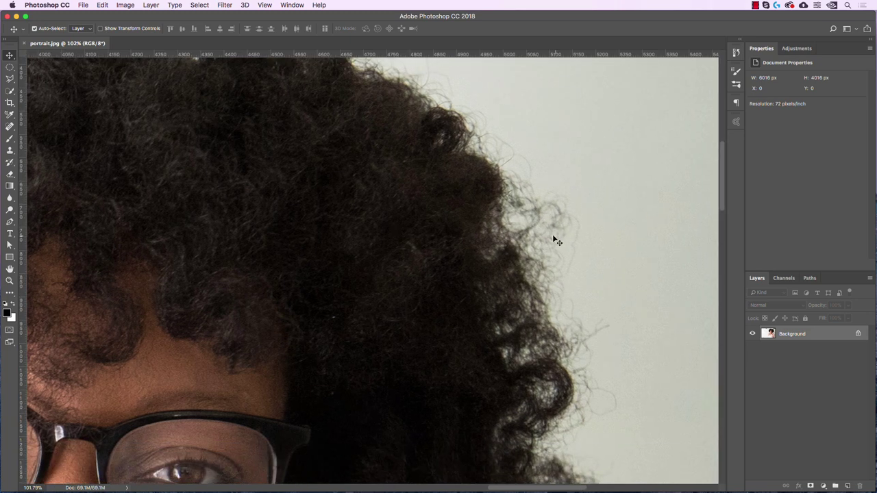
pyautogui.scroll(-5, 544, 239)
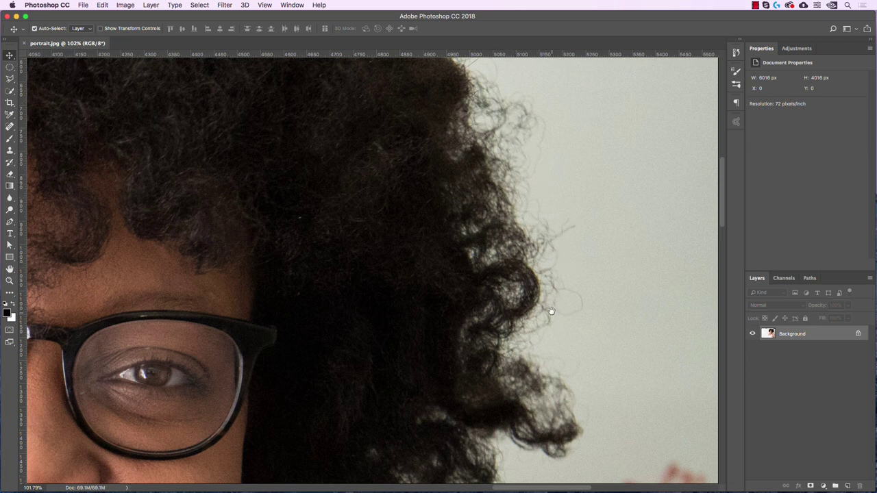
pyautogui.moveTo(550, 308); pyautogui.dragTo(541, 186)
pyautogui.press('super+r')
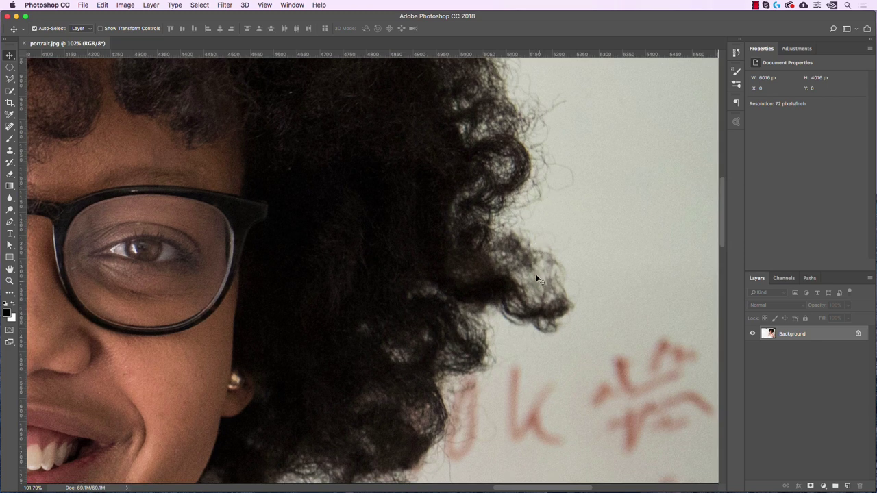
pyautogui.scroll(5, 527, 267)
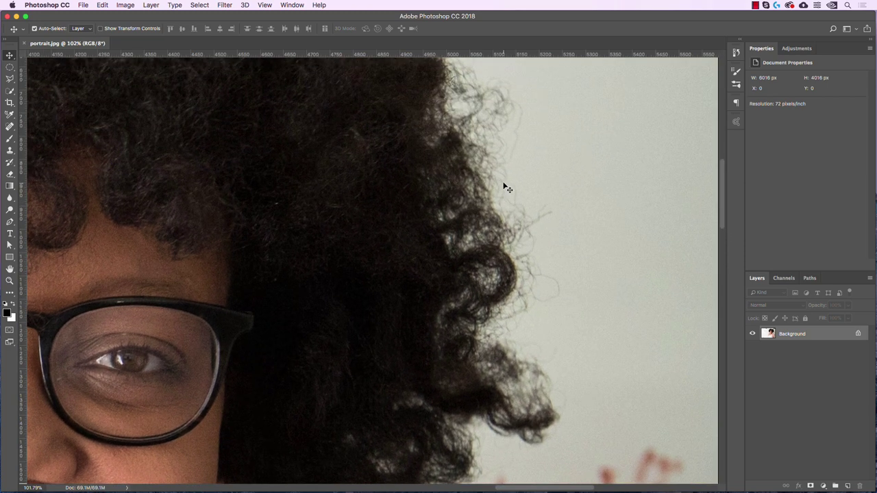
pyautogui.scroll(5, 502, 172)
pyautogui.press('super+r')
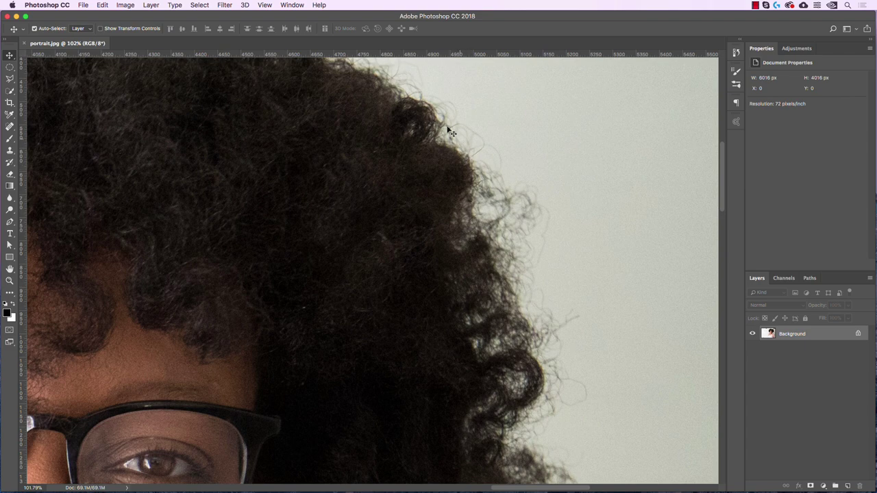
pyautogui.scroll(6, 534, 225)
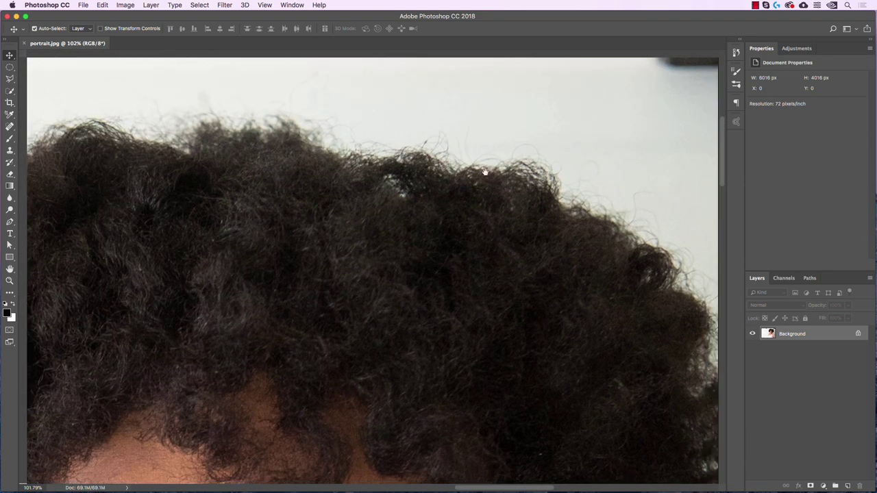
pyautogui.scroll(-3, 536, 259)
pyautogui.scroll(-3, 537, 260)
pyautogui.hscroll(2, 536, 259)
pyautogui.press('super+r')
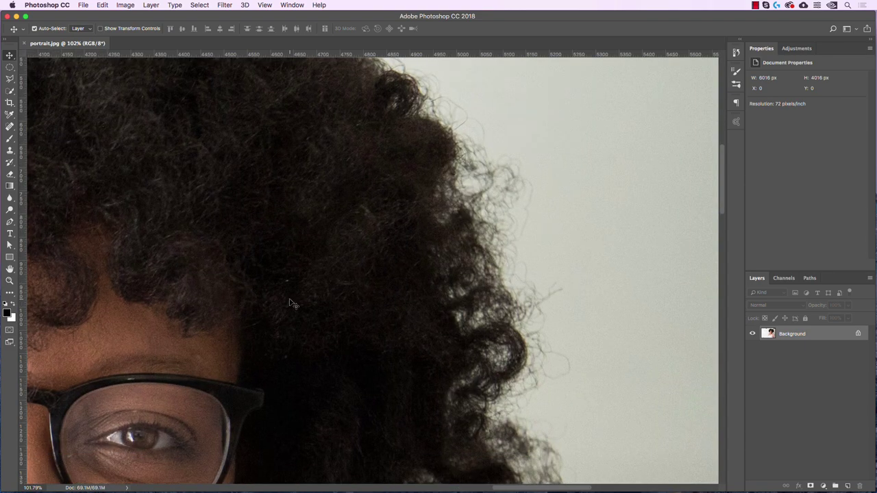
pyautogui.press('super+0')
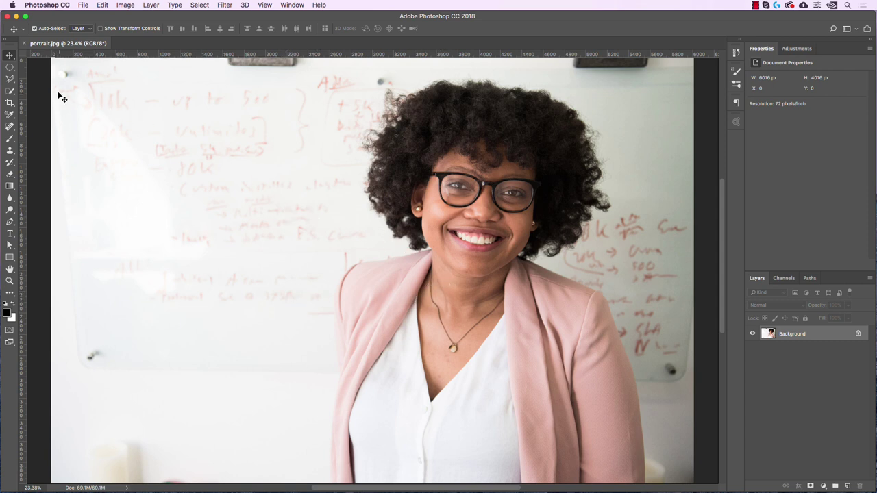
# Open the Select and Mask workspace for the portrait from a selection tool
pyautogui.click(10, 67)
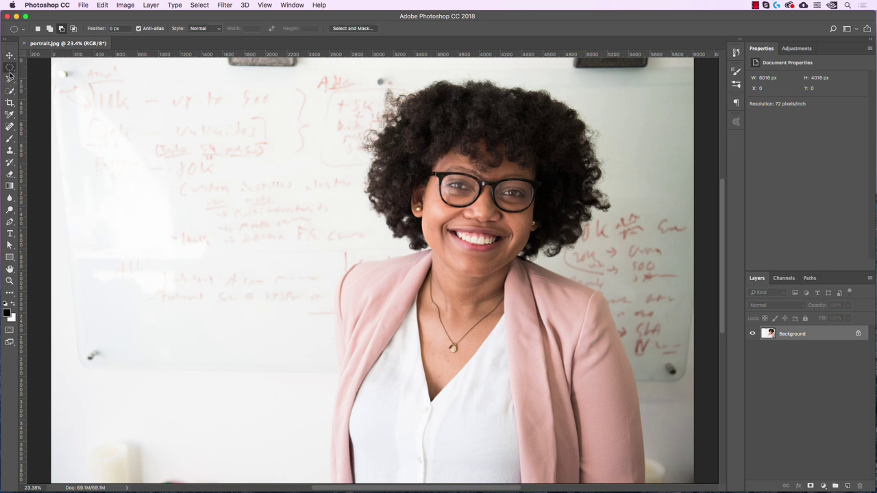
pyautogui.click(10, 91)
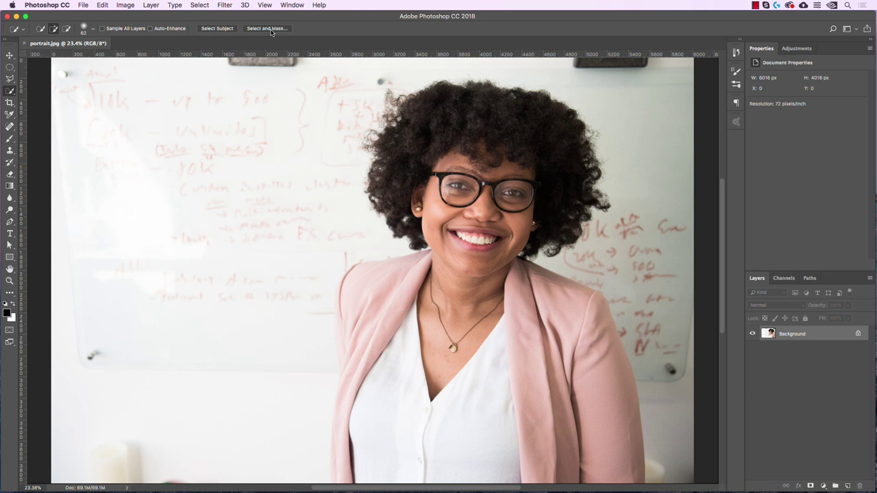
pyautogui.press('l')
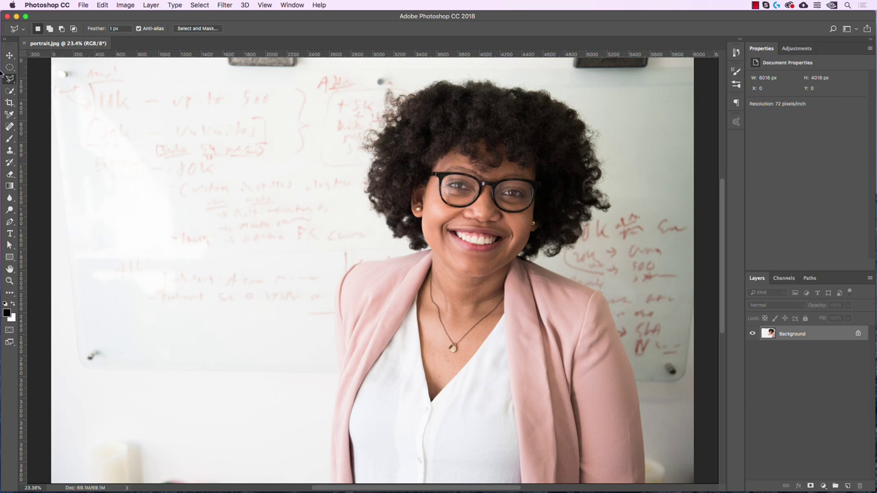
pyautogui.click(196, 28)
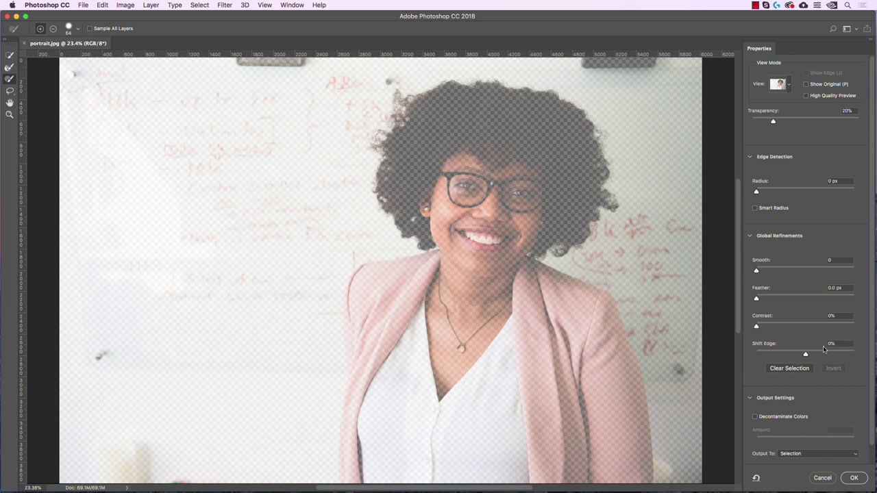
pyautogui.click(8, 68)
pyautogui.click(788, 84)
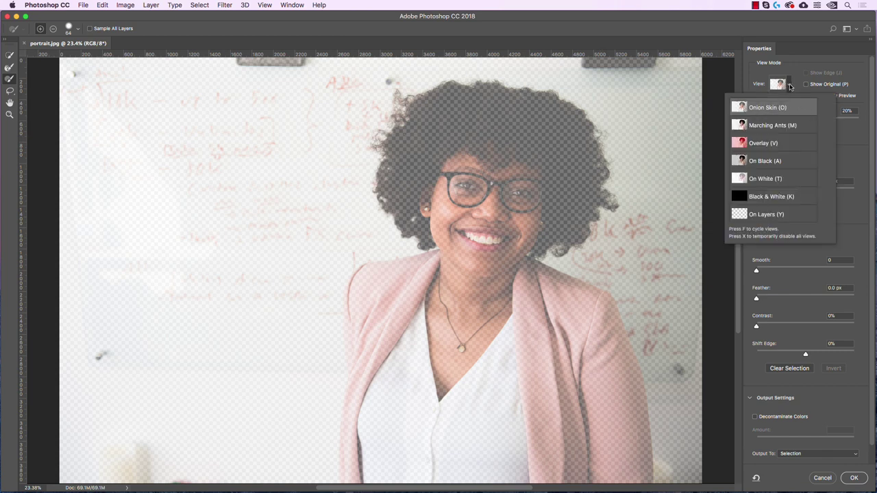
pyautogui.click(789, 86)
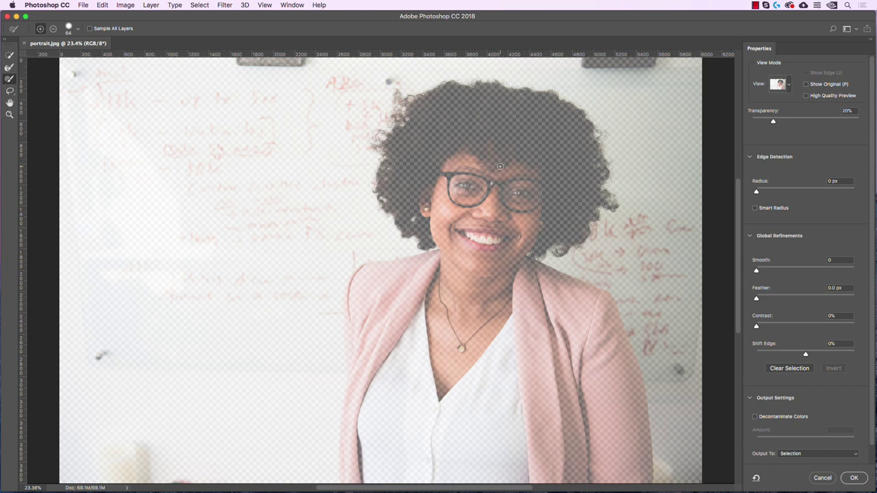
# Paint a quick selection over the woman's hair, face, pink jacket and white top with a brush size of 111
pyautogui.click(10, 56)
pyautogui.click(9, 57)
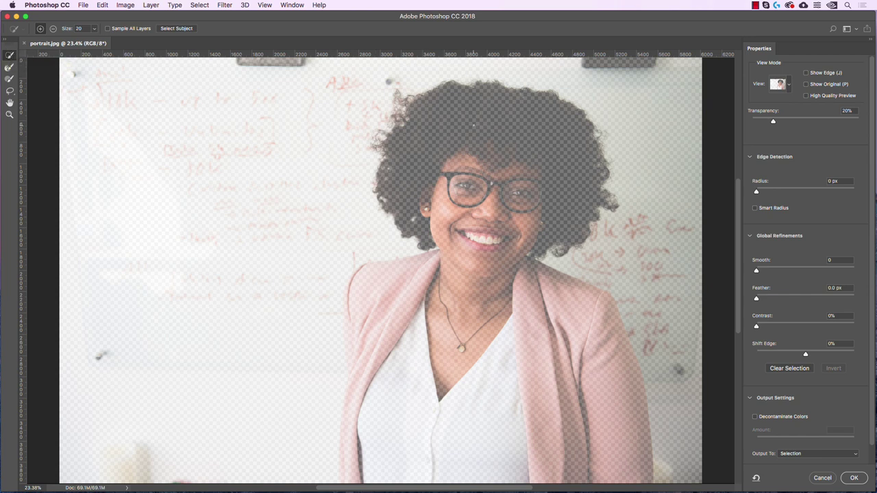
pyautogui.moveTo(391, 152)
pyautogui.mouseDown()
pyautogui.moveTo(418, 153)
pyautogui.moveTo(408, 153)
pyautogui.mouseUp()
pyautogui.moveTo(436, 146)
pyautogui.mouseDown()
pyautogui.moveTo(502, 217)
pyautogui.moveTo(504, 251)
pyautogui.moveTo(468, 200)
pyautogui.moveTo(460, 229)
pyautogui.moveTo(443, 210)
pyautogui.moveTo(479, 279)
pyautogui.moveTo(451, 293)
pyautogui.moveTo(409, 281)
pyautogui.moveTo(405, 327)
pyautogui.moveTo(392, 301)
pyautogui.mouseUp()
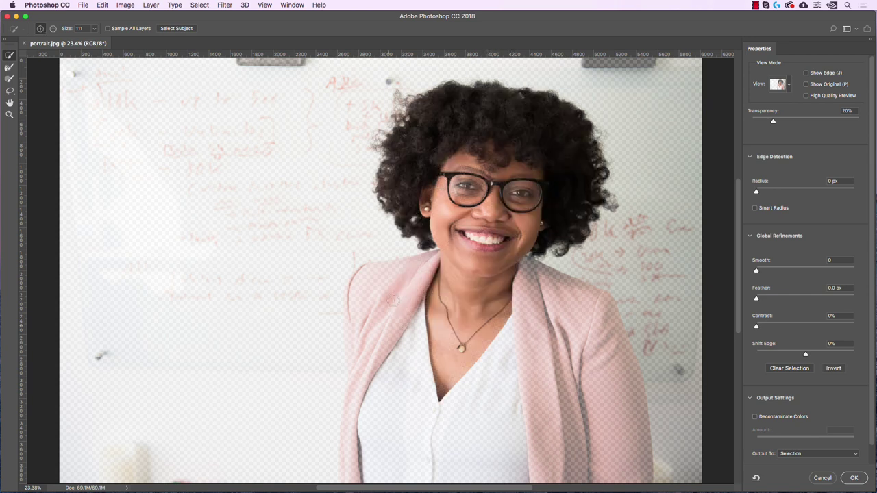
pyautogui.moveTo(474, 353)
pyautogui.mouseDown()
pyautogui.moveTo(496, 424)
pyautogui.moveTo(503, 385)
pyautogui.moveTo(540, 325)
pyautogui.moveTo(556, 340)
pyautogui.moveTo(576, 421)
pyautogui.moveTo(595, 386)
pyautogui.mouseUp()
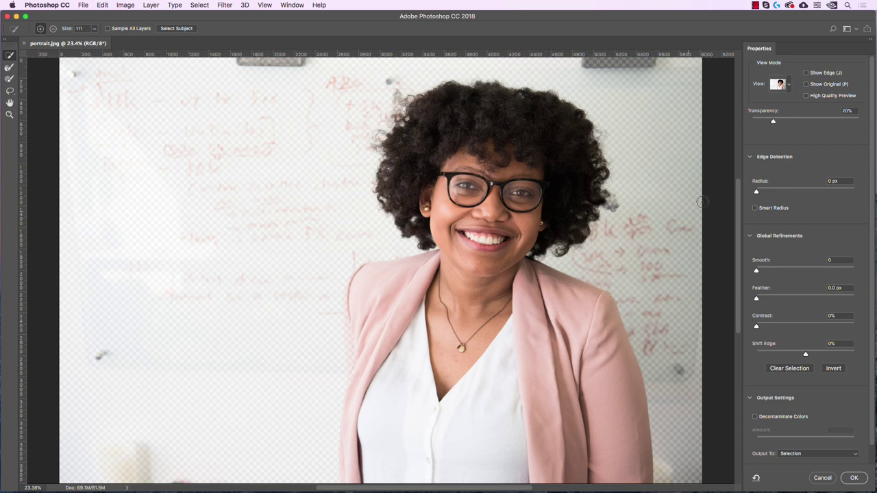
# Switch the selection preview to Overlay and set the overlay opacity to 47%
pyautogui.click(789, 87)
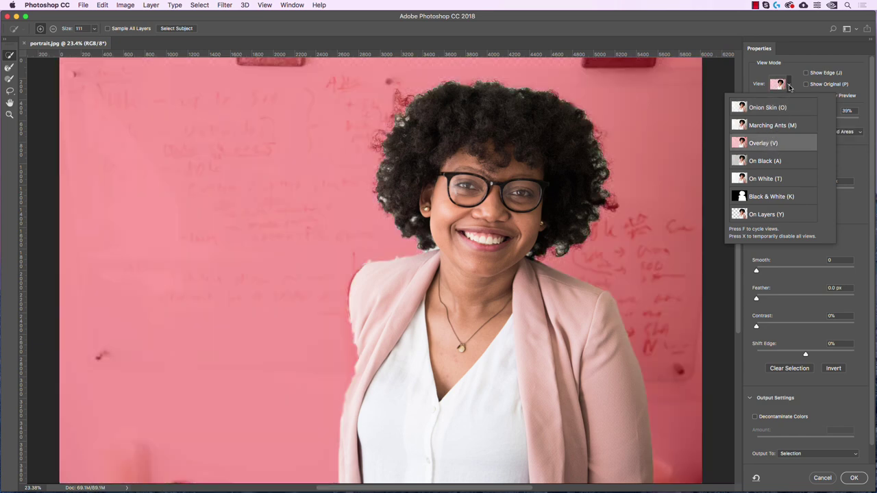
pyautogui.click(789, 87)
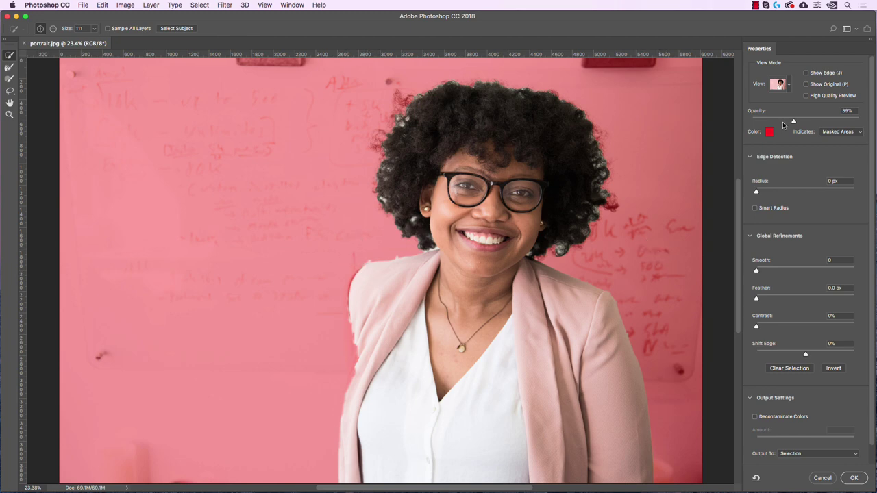
pyautogui.moveTo(794, 122)
pyautogui.mouseDown()
pyautogui.moveTo(854, 120)
pyautogui.moveTo(763, 121)
pyautogui.moveTo(841, 122)
pyautogui.moveTo(802, 122)
pyautogui.mouseUp()
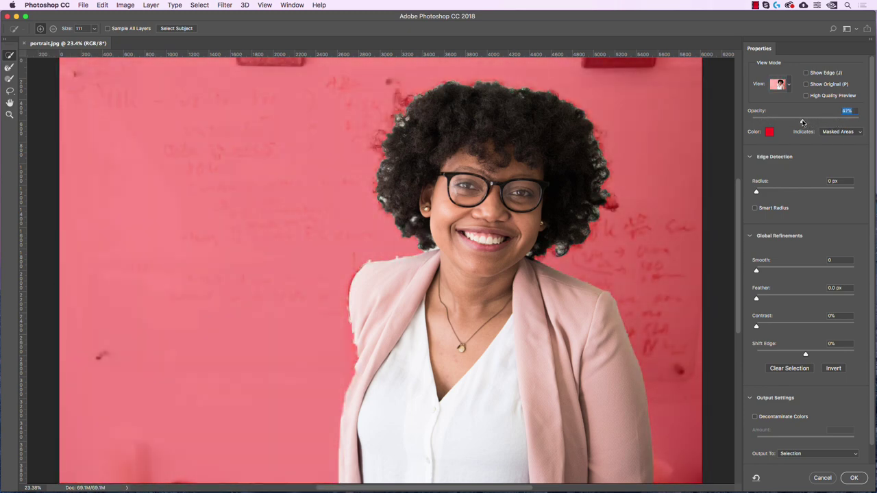
# Compare the selection in Onion Skin and Overlay views, trying overlay opacities of 92% and 41%
pyautogui.click(788, 85)
pyautogui.press('o')
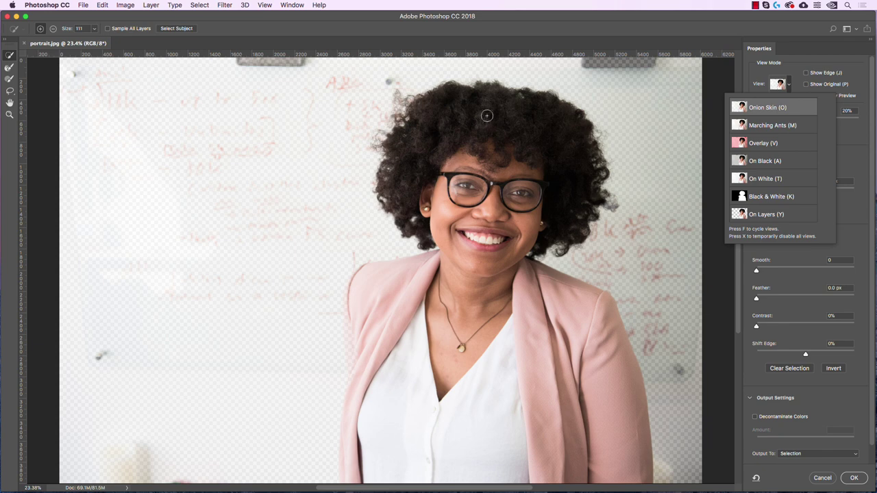
pyautogui.press('v')
pyautogui.click(790, 87)
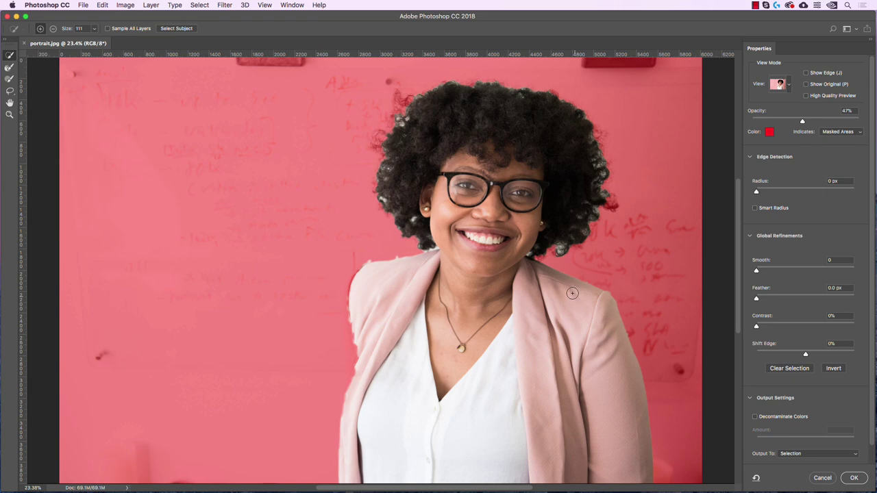
pyautogui.moveTo(817, 121); pyautogui.dragTo(850, 121)
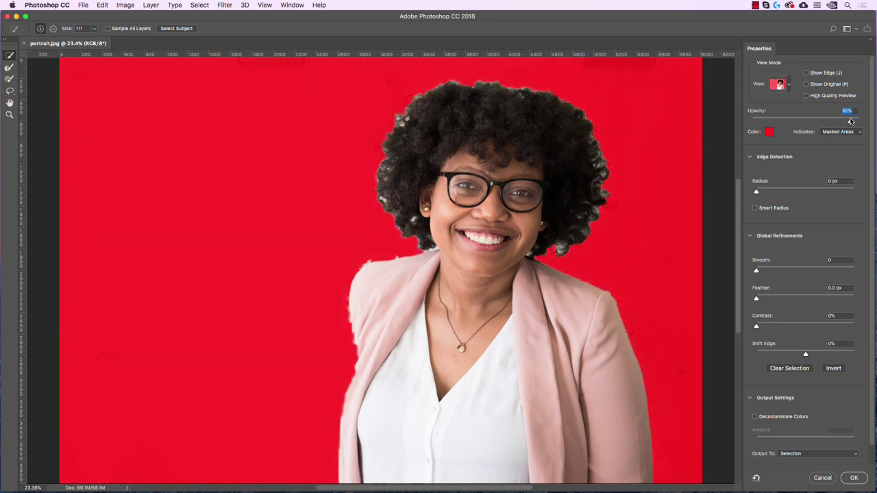
pyautogui.moveTo(853, 121); pyautogui.dragTo(796, 124)
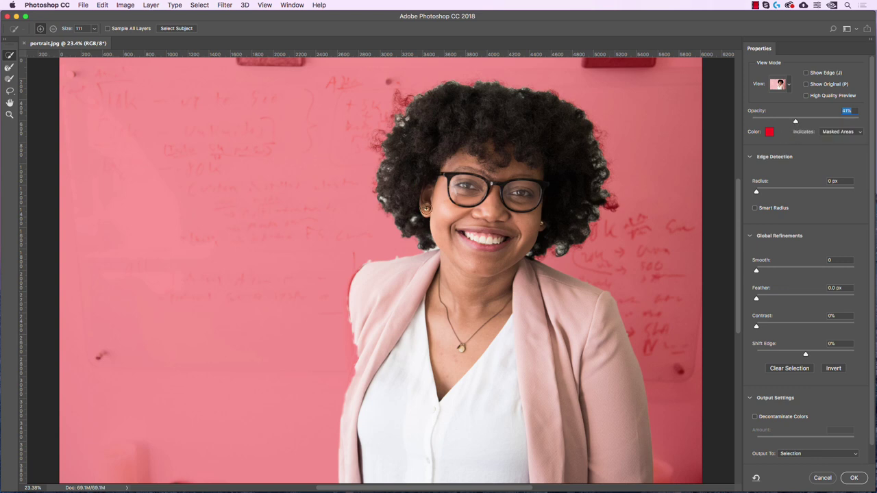
# Set the overlay opacity to 63% and inspect the selection edge along the top of the hair at close range
pyautogui.click(398, 134)
pyautogui.scroll(3, 541, 271)
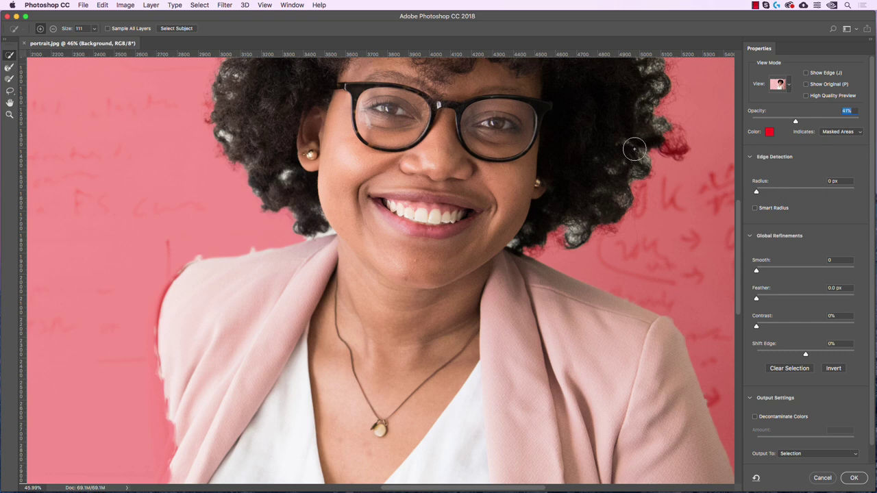
pyautogui.scroll(10, 548, 167)
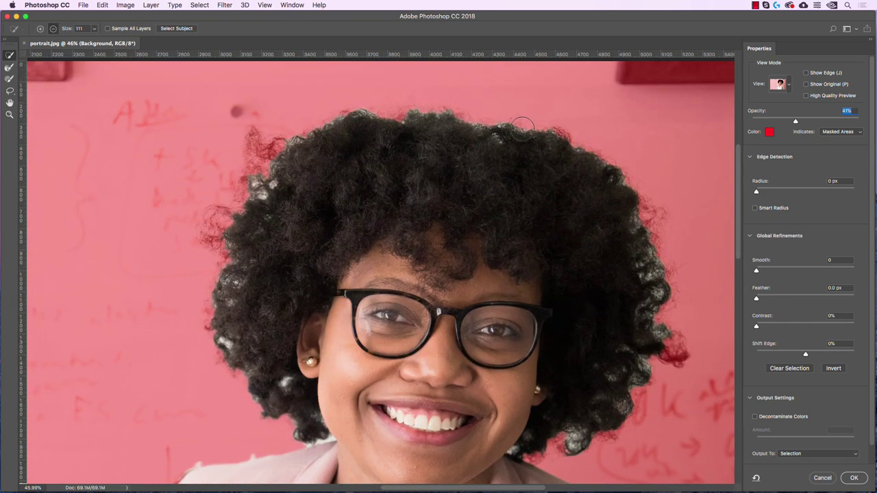
pyautogui.scroll(6, 549, 163)
pyautogui.scroll(5, 533, 135)
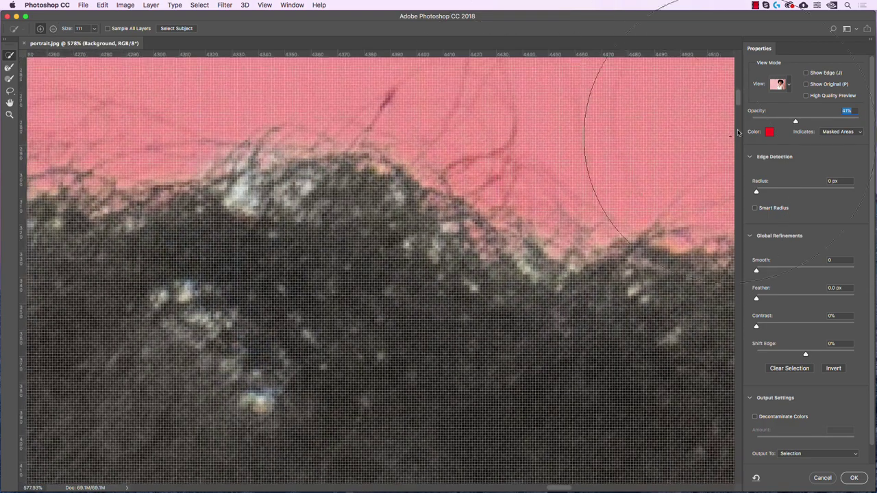
pyautogui.moveTo(795, 122); pyautogui.dragTo(822, 119)
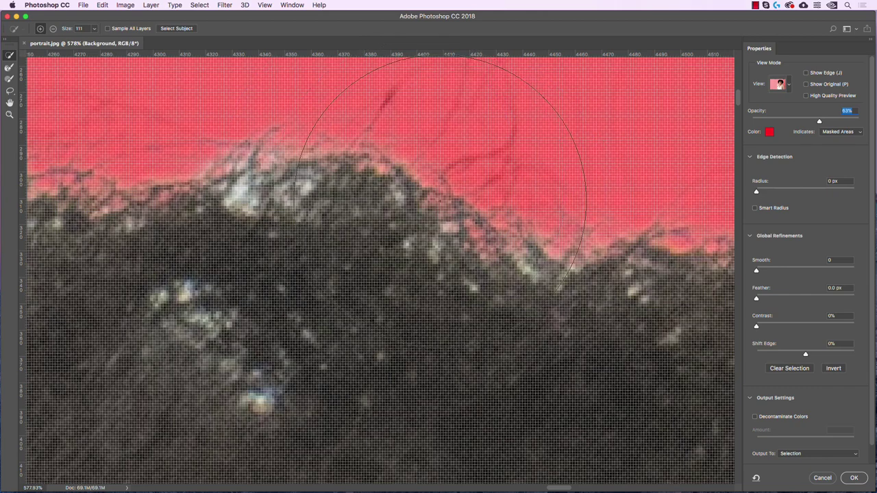
pyautogui.scroll(-1, 574, 253)
pyautogui.scroll(4, 574, 254)
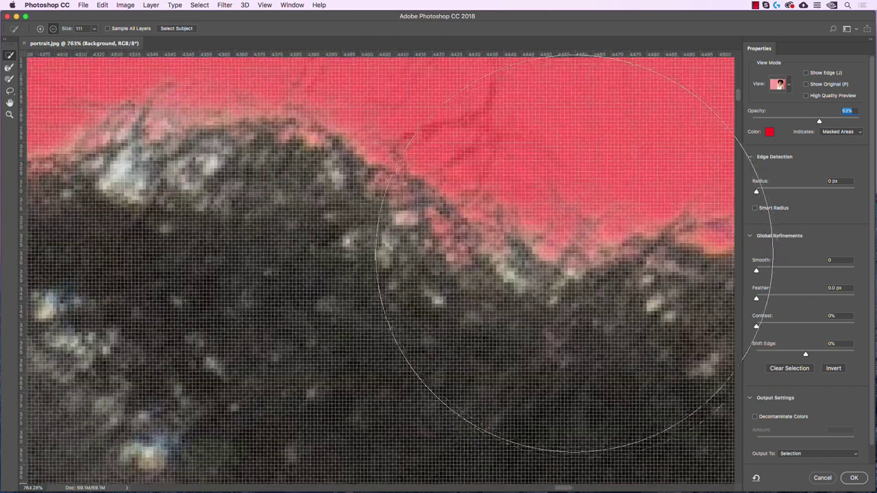
pyautogui.scroll(-1, 458, 223)
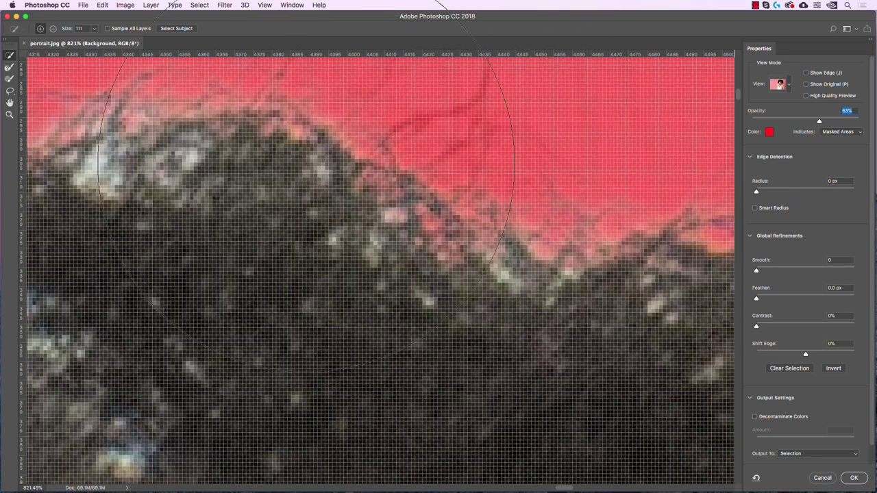
# Try edge detection radii of 55 px and 65 px, checking the selection edge along the hair and jacket shoulder
pyautogui.click(756, 192)
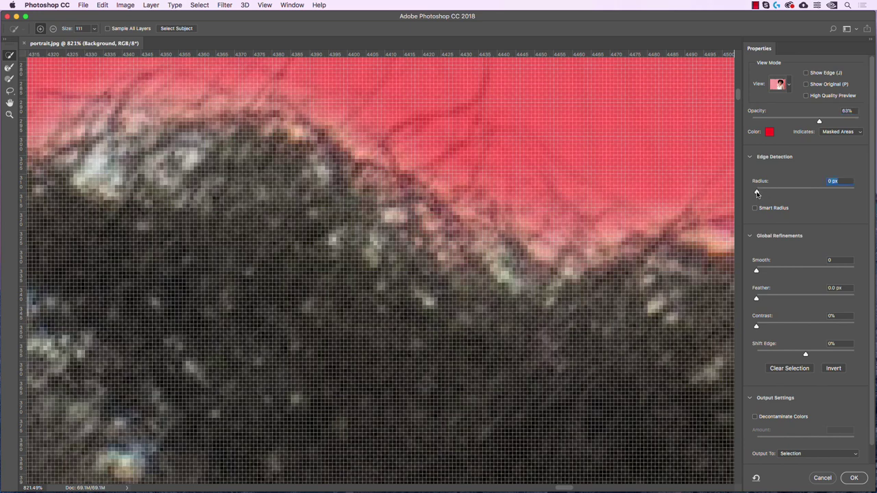
pyautogui.moveTo(757, 192); pyautogui.dragTo(820, 195)
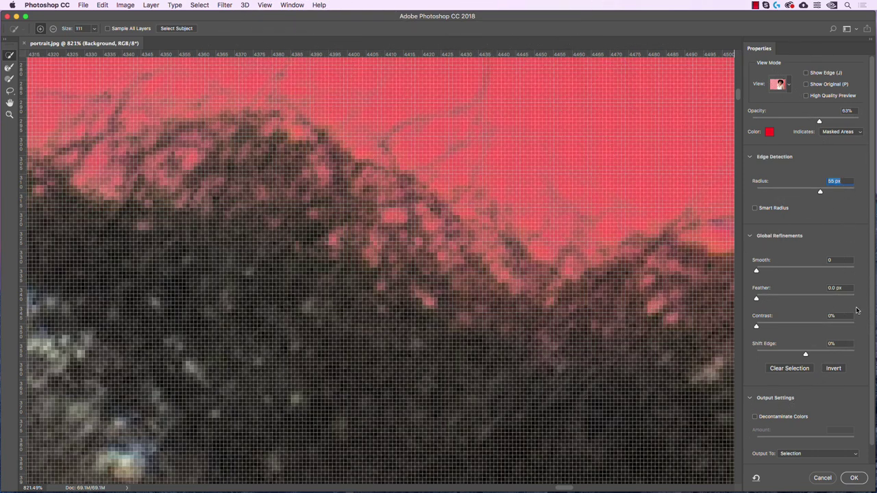
pyautogui.click(805, 192)
pyautogui.moveTo(793, 192); pyautogui.dragTo(826, 195)
pyautogui.click(772, 193)
pyautogui.scroll(-8, 456, 297)
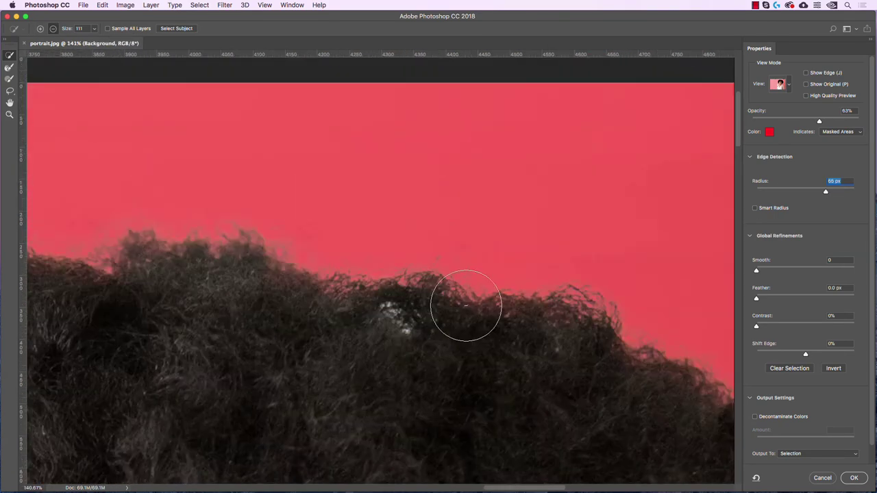
pyautogui.scroll(-6, 465, 306)
pyautogui.scroll(5, 361, 275)
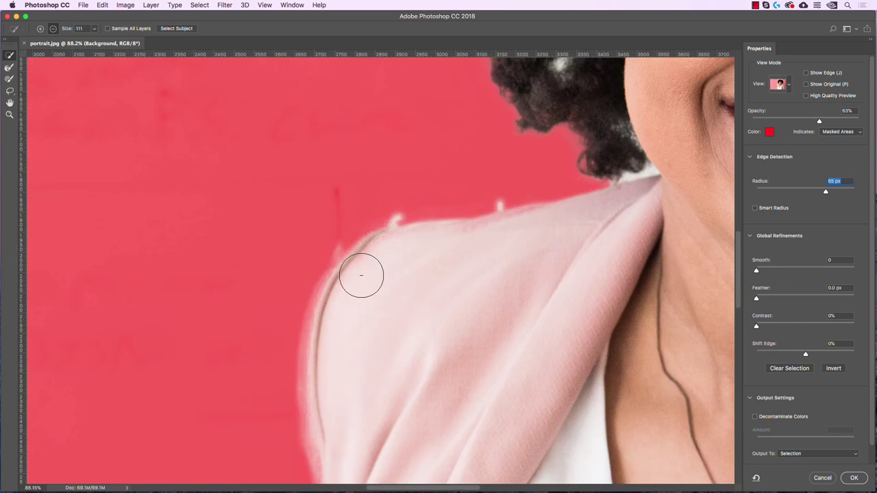
pyautogui.scroll(3, 454, 237)
pyautogui.scroll(2, 513, 196)
# Set the overlay opacity to 100% and reduce the edge detection radius to 4 px for a cleaner jacket shoulder edge
pyautogui.moveTo(819, 121); pyautogui.dragTo(865, 120)
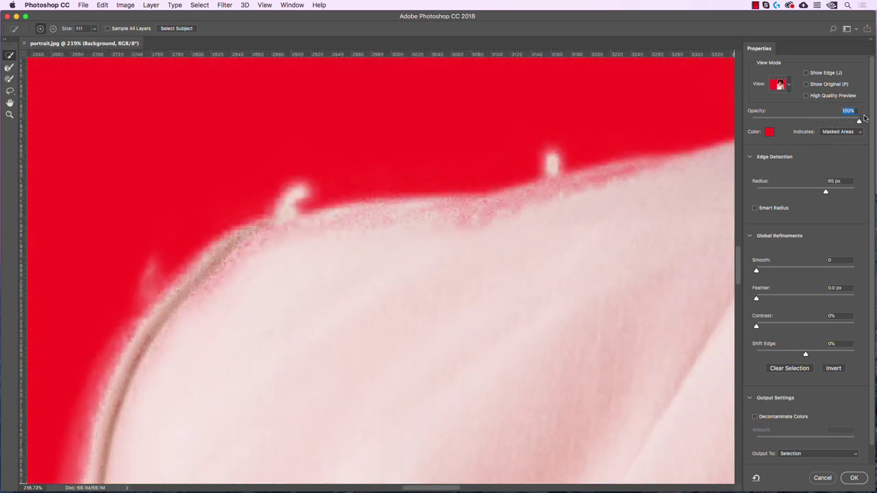
pyautogui.moveTo(492, 211)
pyautogui.mouseDown()
pyautogui.moveTo(456, 200)
pyautogui.moveTo(558, 169)
pyautogui.moveTo(623, 170)
pyautogui.moveTo(601, 173)
pyautogui.moveTo(607, 210)
pyautogui.moveTo(615, 161)
pyautogui.moveTo(611, 177)
pyautogui.moveTo(732, 156)
pyautogui.moveTo(566, 181)
pyautogui.moveTo(596, 180)
pyautogui.mouseUp()
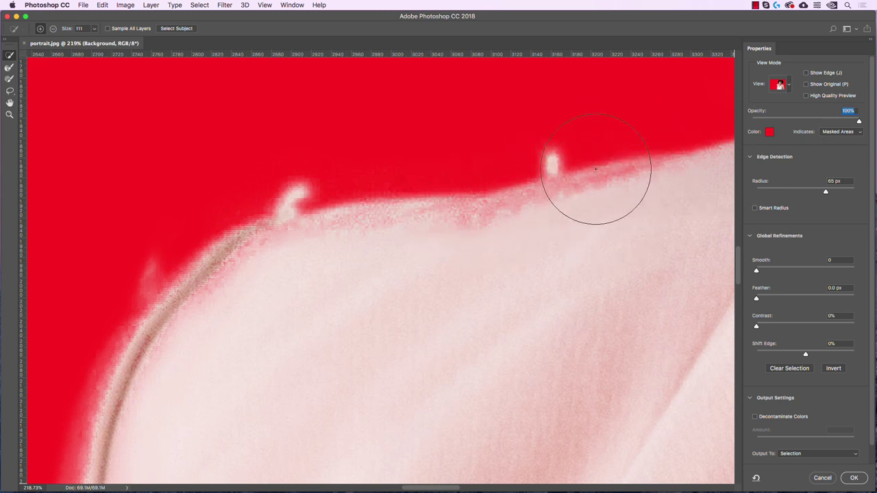
pyautogui.click(774, 192)
pyautogui.moveTo(771, 192); pyautogui.dragTo(775, 192)
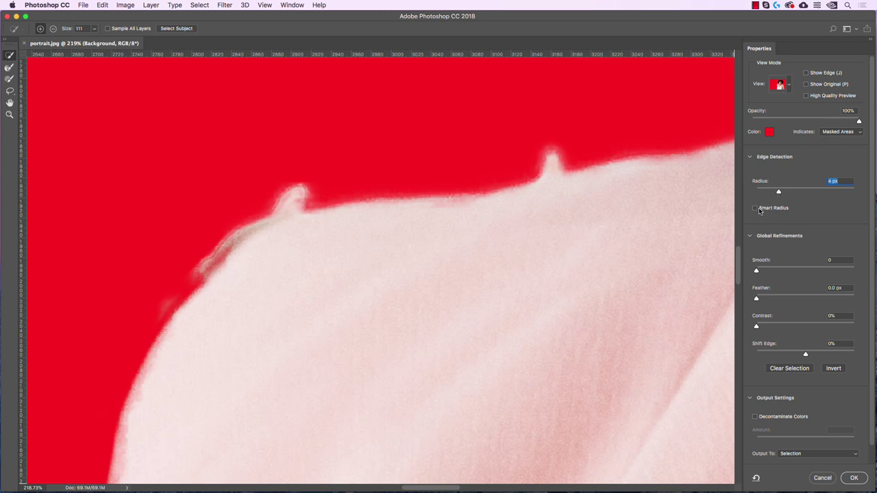
# Try Smart Radius, compare the selection edge along the hair and jacket shoulder, and turn the option back off
pyautogui.scroll(-1, 759, 211)
pyautogui.scroll(-5, 655, 196)
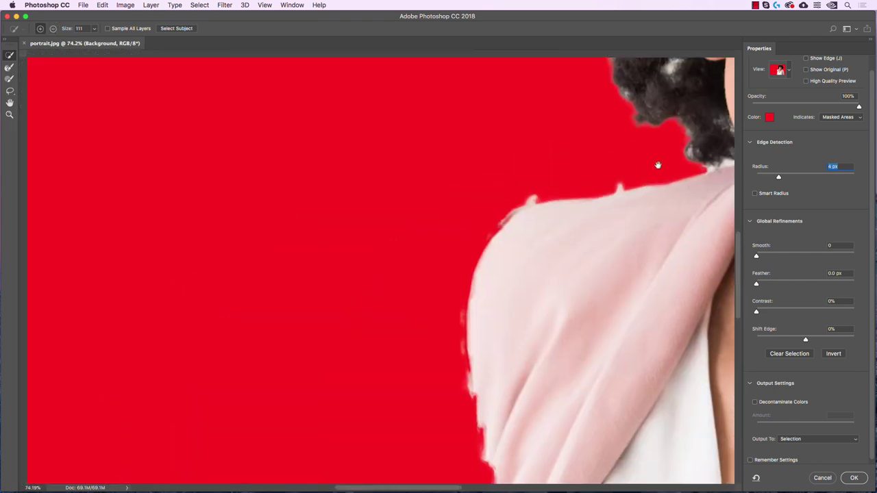
pyautogui.scroll(3, 511, 370)
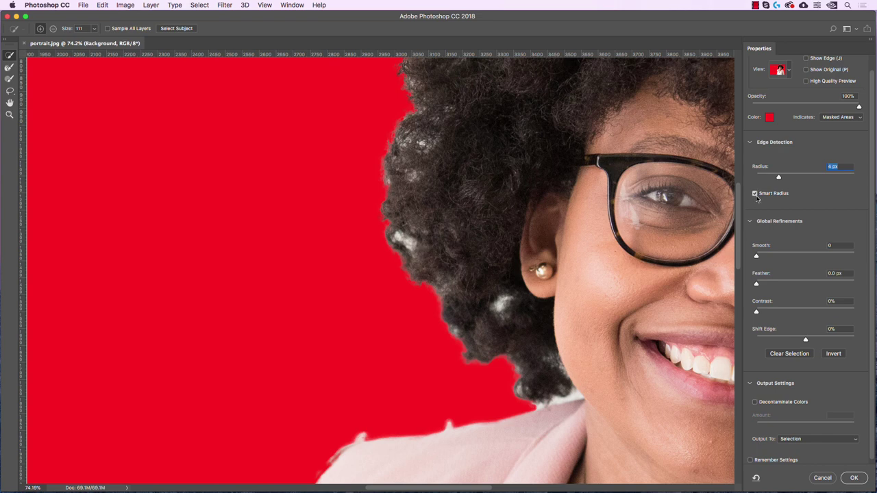
pyautogui.scroll(5, 446, 172)
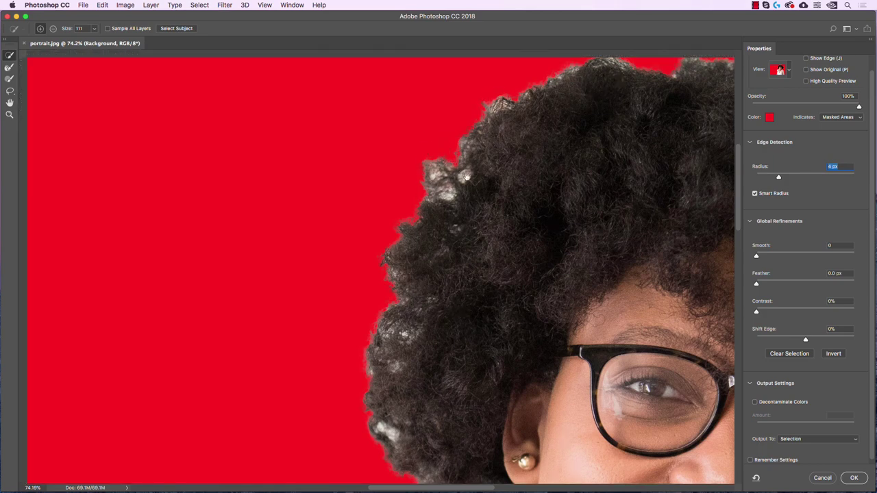
pyautogui.scroll(-8, 489, 121)
pyautogui.scroll(-4, 489, 121)
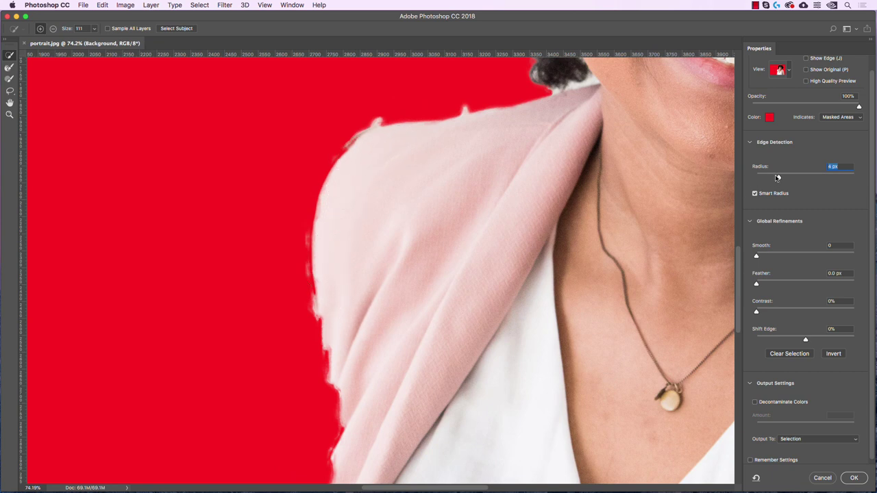
pyautogui.scroll(3, 525, 157)
pyautogui.hscroll(3, 525, 157)
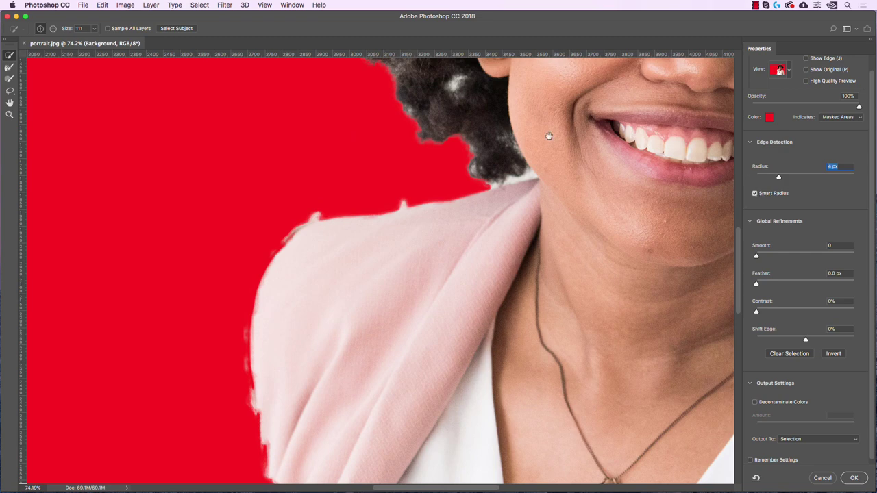
pyautogui.scroll(4, 548, 135)
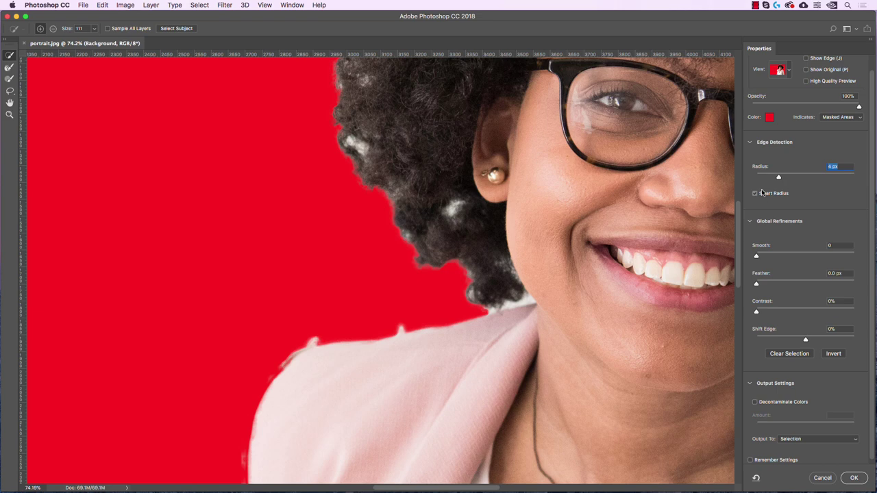
pyautogui.scroll(3, 423, 268)
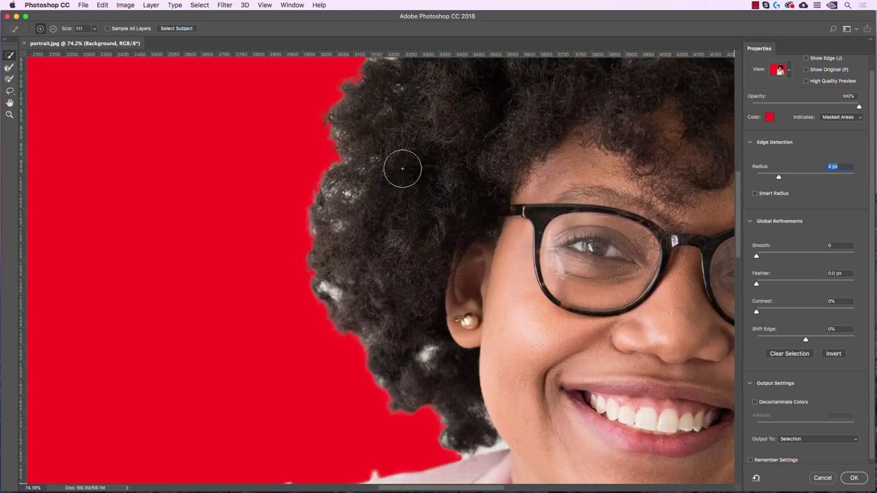
# Adjust the edge detection radius to 8 px while checking the fine hair edge at close range
pyautogui.scroll(5, 336, 128)
pyautogui.scroll(4, 334, 151)
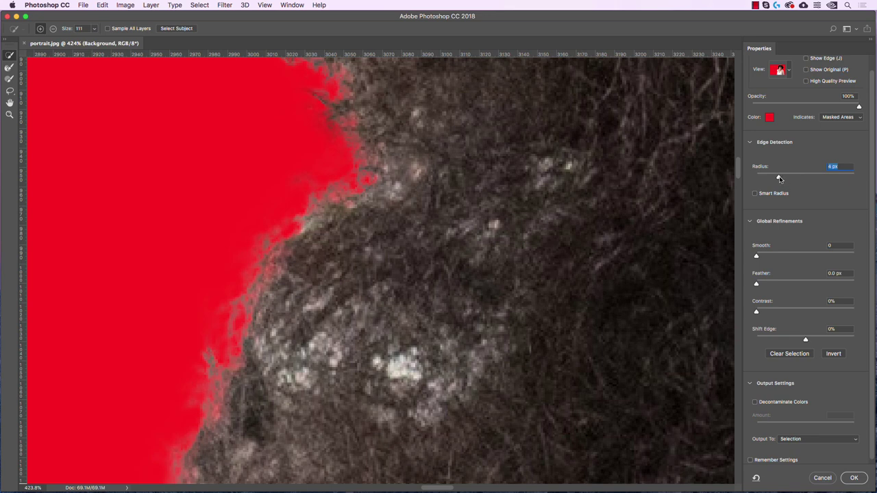
pyautogui.moveTo(779, 178); pyautogui.dragTo(721, 179)
pyautogui.moveTo(415, 196)
pyautogui.mouseDown()
pyautogui.moveTo(343, 167)
pyautogui.moveTo(322, 185)
pyautogui.mouseUp()
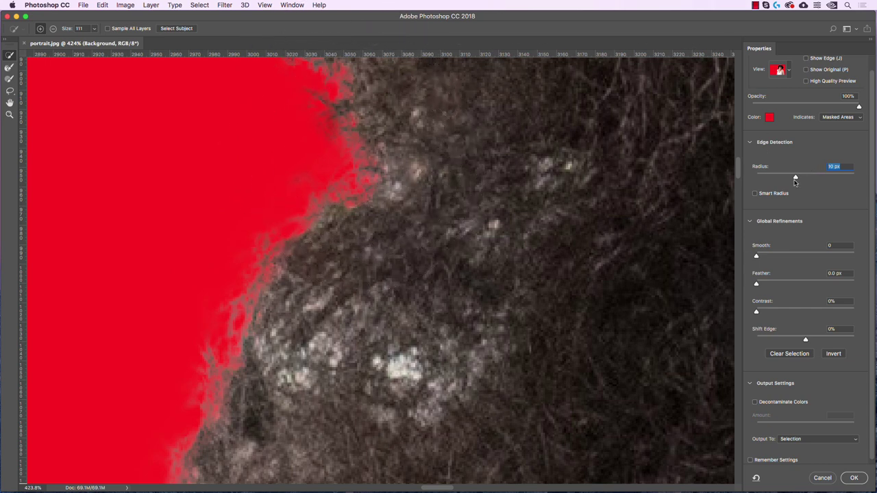
pyautogui.moveTo(796, 178); pyautogui.dragTo(794, 179)
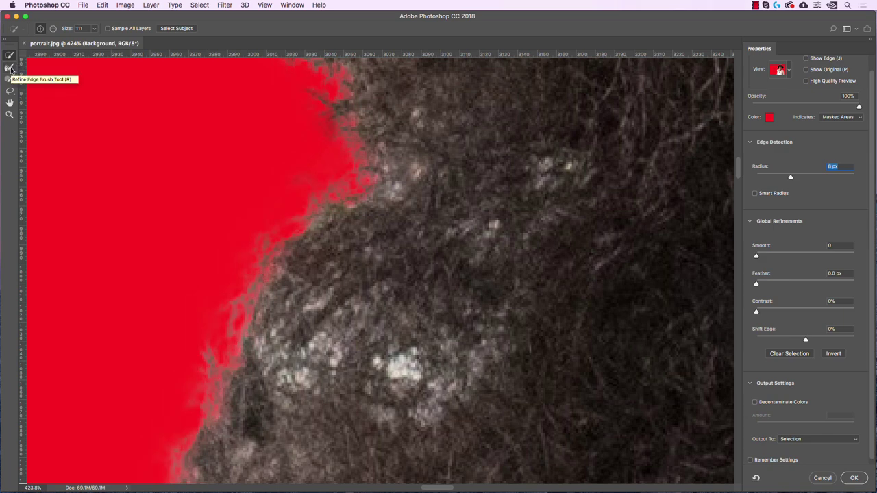
# Start refining the hair edge on the upper-left side of the head with the Refine Edge Brush at size 70
pyautogui.click(10, 68)
pyautogui.scroll(-5, 377, 206)
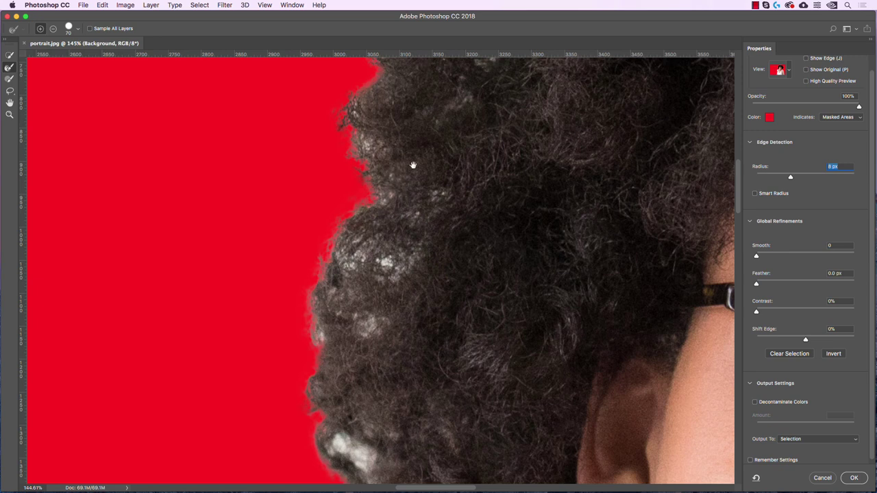
pyautogui.moveTo(413, 165); pyautogui.dragTo(362, 254)
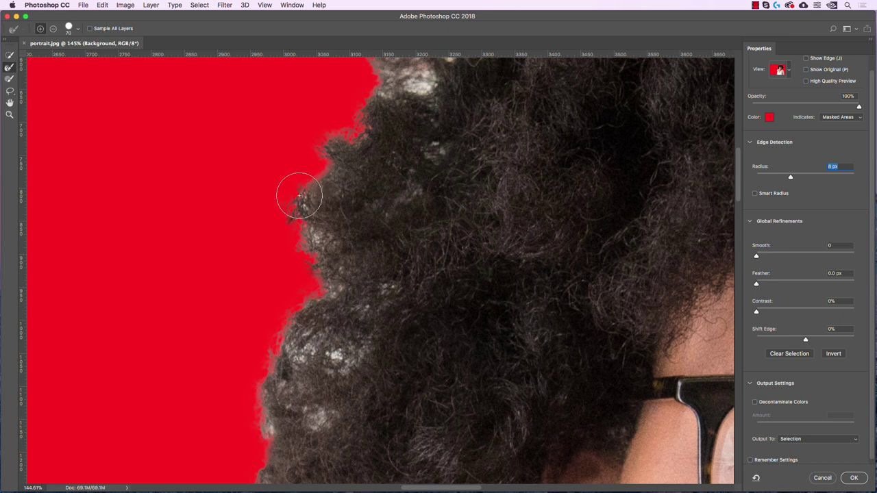
pyautogui.moveTo(313, 160); pyautogui.dragTo(293, 244)
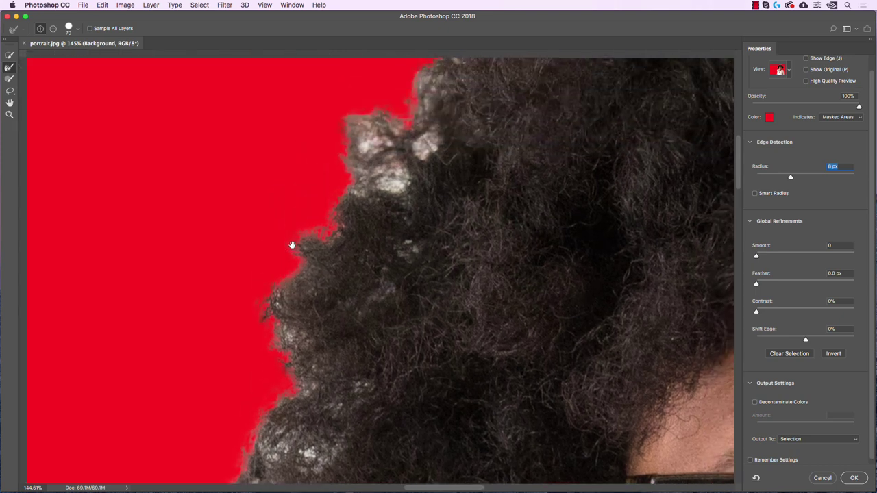
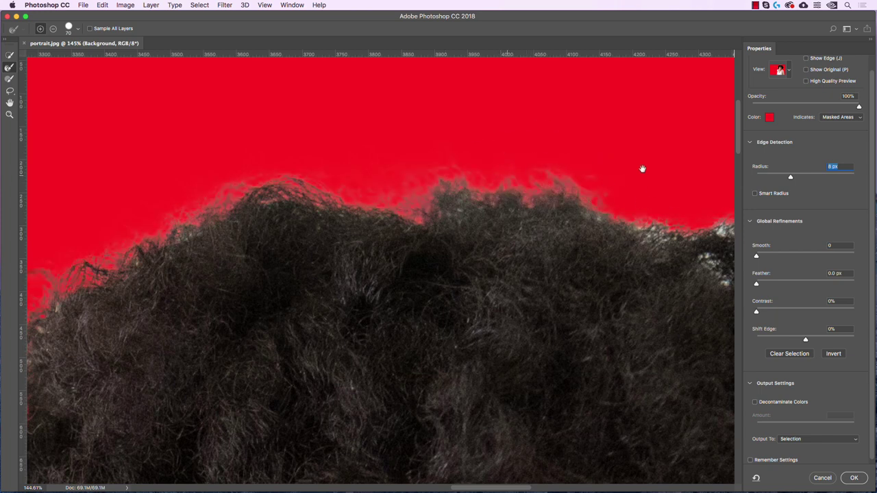
# Brush over the hair edge across the top and upper-right of the head, including the bright gap inside the curls
pyautogui.moveTo(642, 171); pyautogui.dragTo(507, 146)
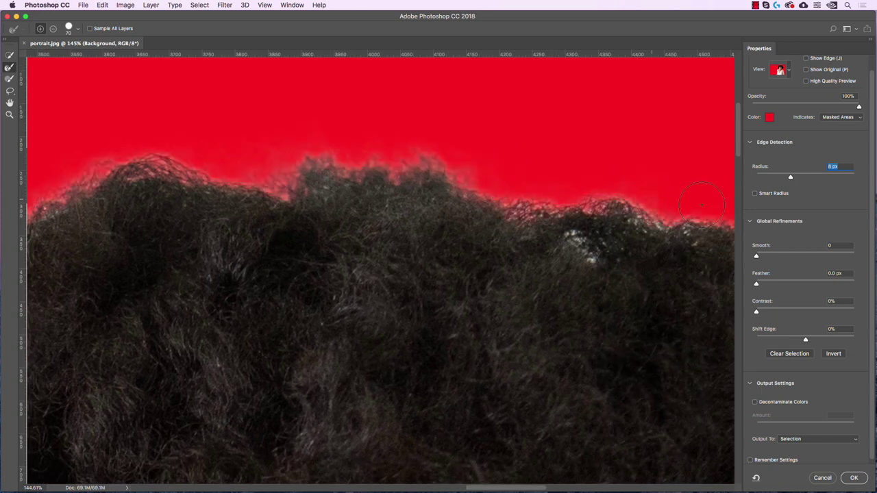
pyautogui.moveTo(575, 237)
pyautogui.mouseDown()
pyautogui.moveTo(582, 250)
pyautogui.moveTo(591, 243)
pyautogui.mouseUp()
pyautogui.moveTo(660, 202); pyautogui.dragTo(365, 137)
pyautogui.moveTo(555, 202)
pyautogui.mouseDown()
pyautogui.moveTo(552, 219)
pyautogui.moveTo(617, 253)
pyautogui.moveTo(674, 304)
pyautogui.moveTo(692, 336)
pyautogui.mouseUp()
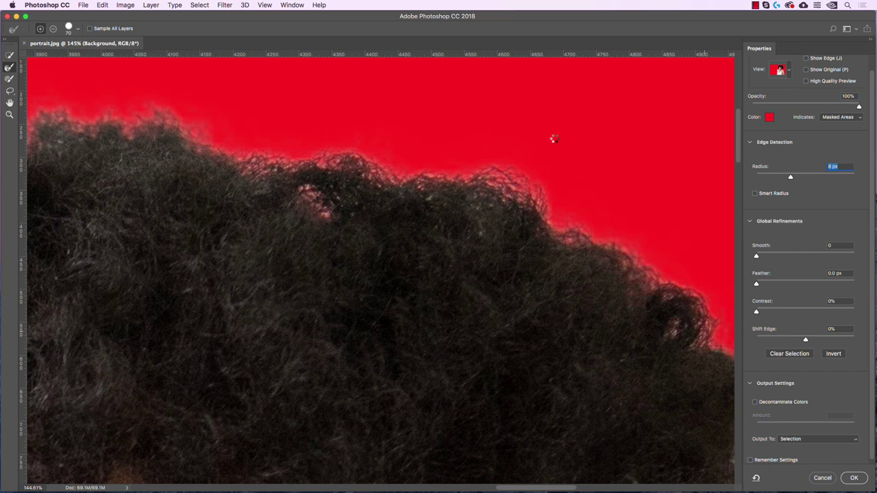
# Refine the curls on the right side of the head beside the glasses, including the strand sticking outward
pyautogui.scroll(-5, 695, 264)
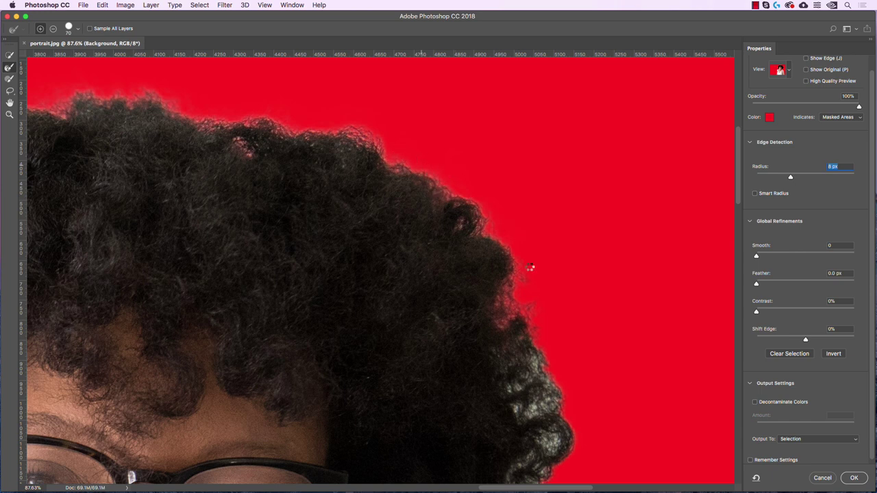
pyautogui.moveTo(524, 325)
pyautogui.mouseDown()
pyautogui.moveTo(542, 358)
pyautogui.moveTo(523, 420)
pyautogui.moveTo(540, 387)
pyautogui.moveTo(537, 419)
pyautogui.moveTo(549, 437)
pyautogui.moveTo(574, 445)
pyautogui.moveTo(610, 337)
pyautogui.mouseUp()
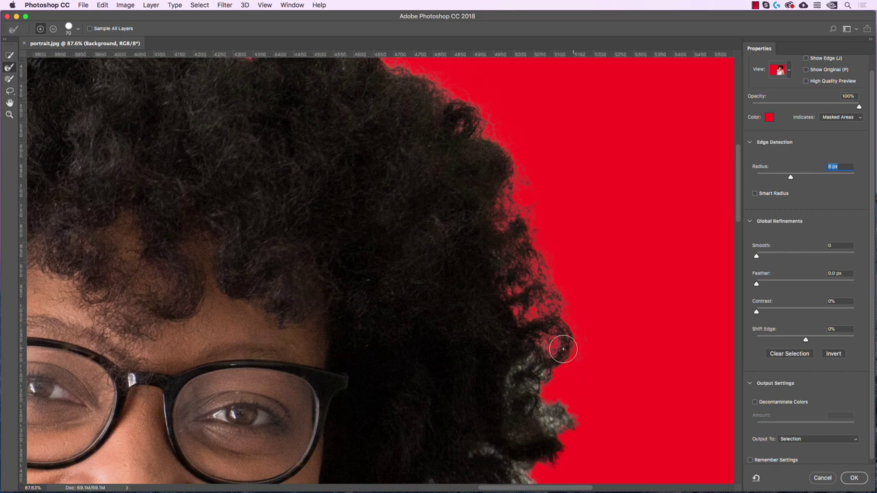
pyautogui.scroll(-5, 601, 295)
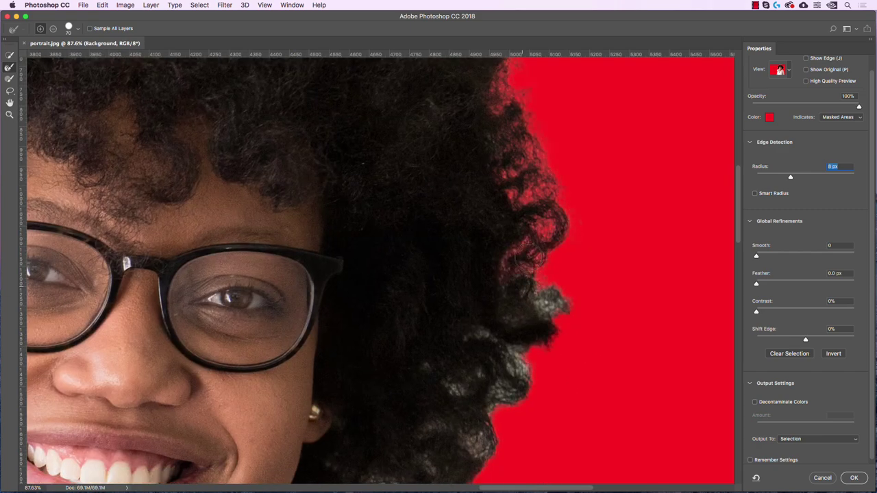
pyautogui.moveTo(522, 315)
pyautogui.mouseDown()
pyautogui.moveTo(564, 324)
pyautogui.moveTo(563, 286)
pyautogui.moveTo(533, 266)
pyautogui.moveTo(595, 250)
pyautogui.moveTo(560, 305)
pyautogui.moveTo(581, 311)
pyautogui.moveTo(597, 358)
pyautogui.moveTo(580, 346)
pyautogui.moveTo(628, 333)
pyautogui.mouseUp()
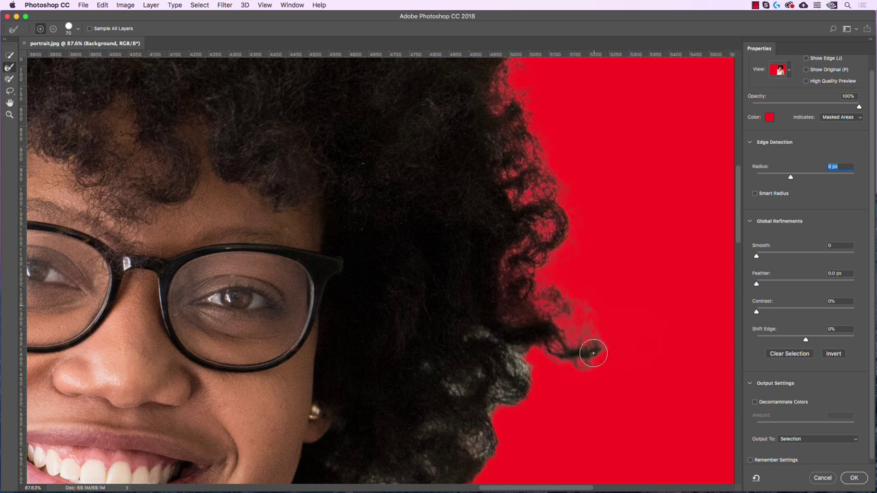
pyautogui.moveTo(506, 379)
pyautogui.mouseDown()
pyautogui.moveTo(513, 372)
pyautogui.moveTo(466, 391)
pyautogui.moveTo(429, 372)
pyautogui.moveTo(488, 402)
pyautogui.mouseUp()
# Refine the lower-right curls from the earring level down to the small bright patch above the jacket collar
pyautogui.scroll(-5, 523, 397)
pyautogui.hscroll(-2, 568, 235)
pyautogui.moveTo(524, 295)
pyautogui.mouseDown()
pyautogui.moveTo(475, 319)
pyautogui.moveTo(465, 371)
pyautogui.mouseUp()
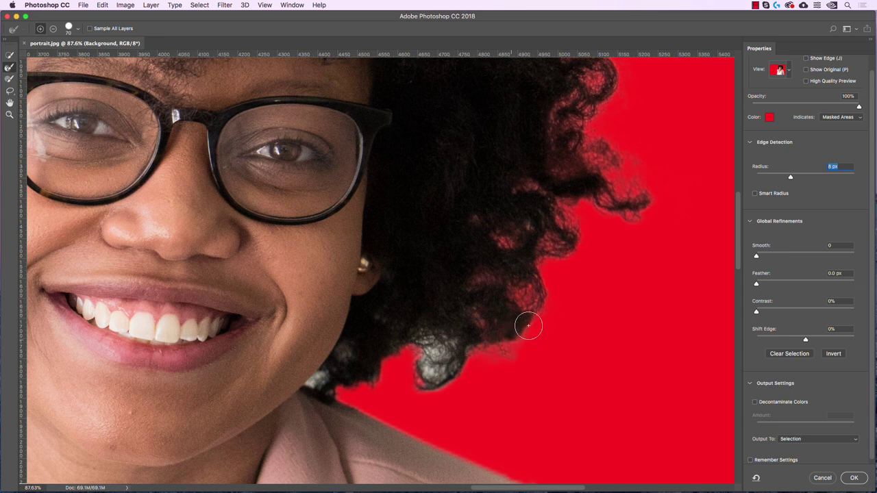
pyautogui.moveTo(482, 361)
pyautogui.mouseDown()
pyautogui.moveTo(435, 374)
pyautogui.moveTo(439, 340)
pyautogui.moveTo(442, 356)
pyautogui.moveTo(340, 371)
pyautogui.mouseUp()
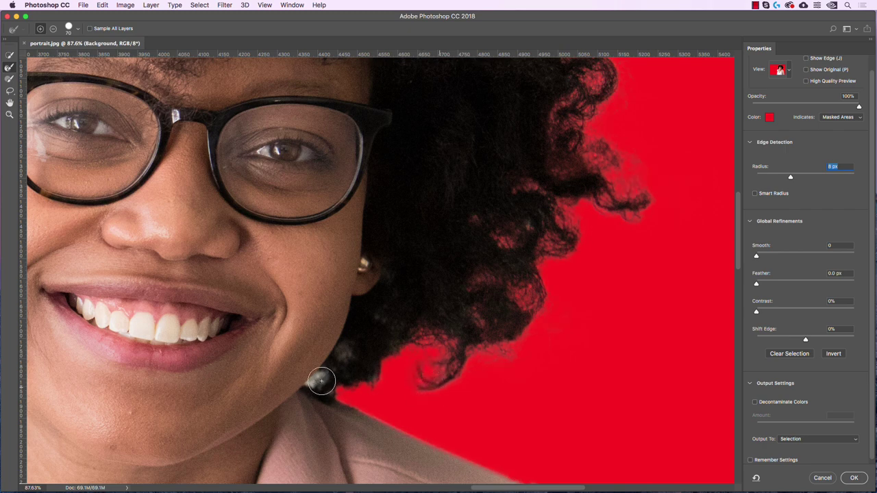
pyautogui.moveTo(319, 377); pyautogui.dragTo(322, 378)
# Refine the curls on the left side of the head, covering the bright patches from above the ear down to earring level
pyautogui.scroll(10, 629, 274)
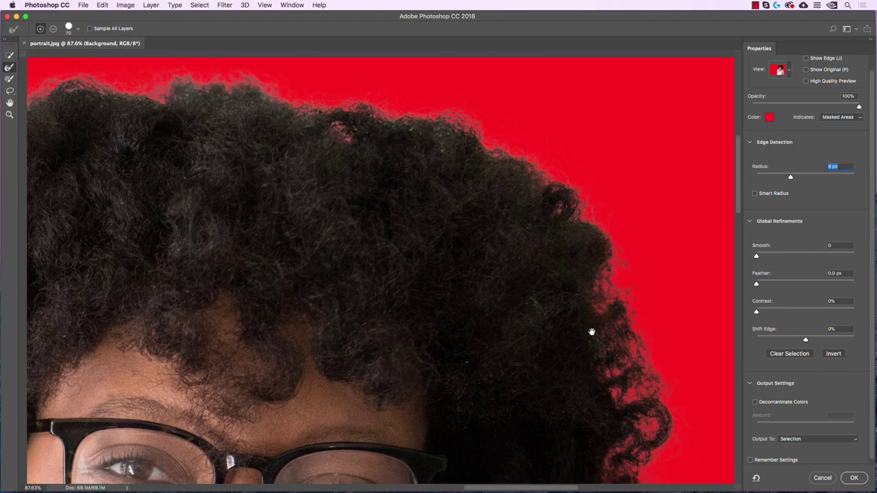
pyautogui.hscroll(-10, 592, 332)
pyautogui.scroll(-5, 429, 199)
pyautogui.hscroll(-5, 429, 199)
pyautogui.press('super+r')
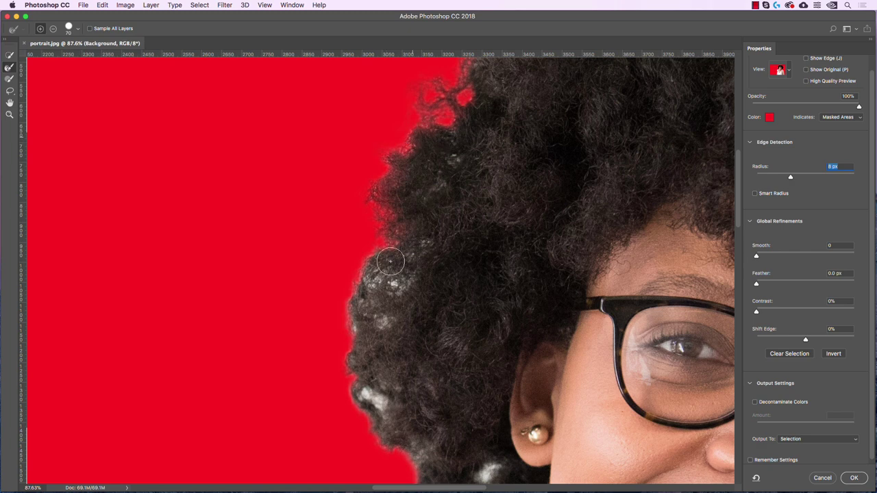
pyautogui.moveTo(394, 278); pyautogui.dragTo(363, 336)
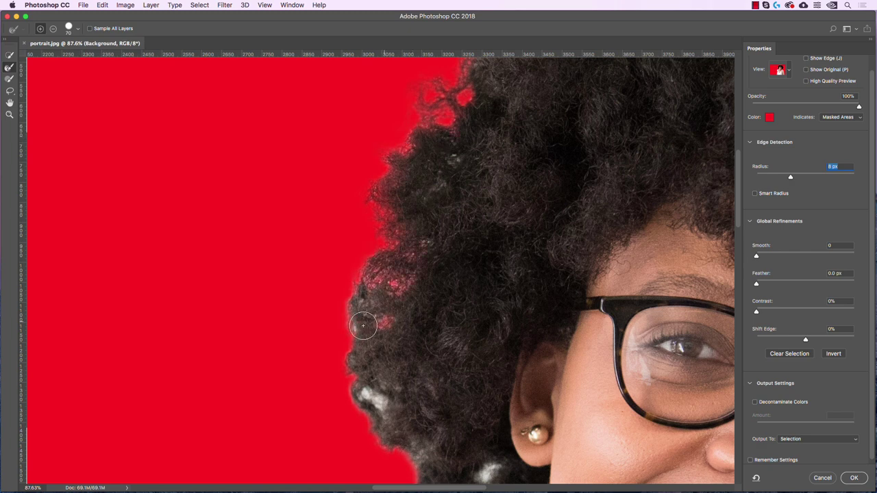
pyautogui.moveTo(398, 363); pyautogui.dragTo(378, 249)
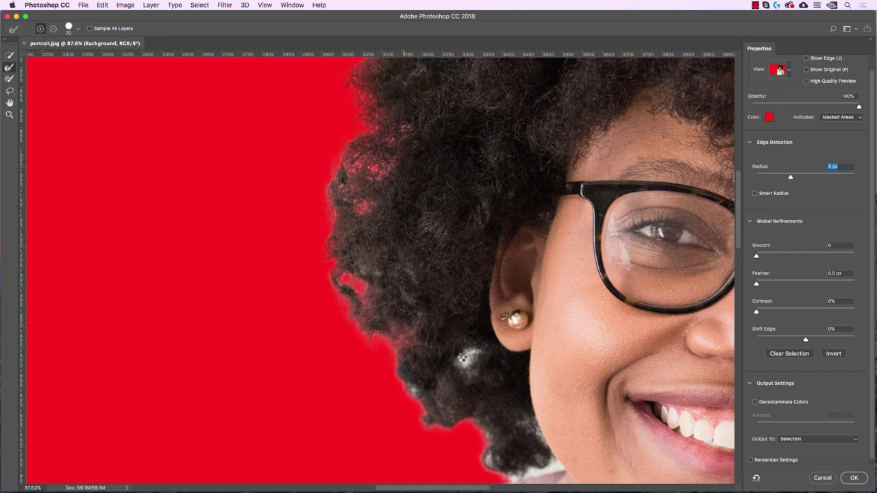
# Refine the lower-left curls below the earring, including the bright gap inside them and the patches beside the jaw and collar
pyautogui.moveTo(459, 356); pyautogui.dragTo(467, 355)
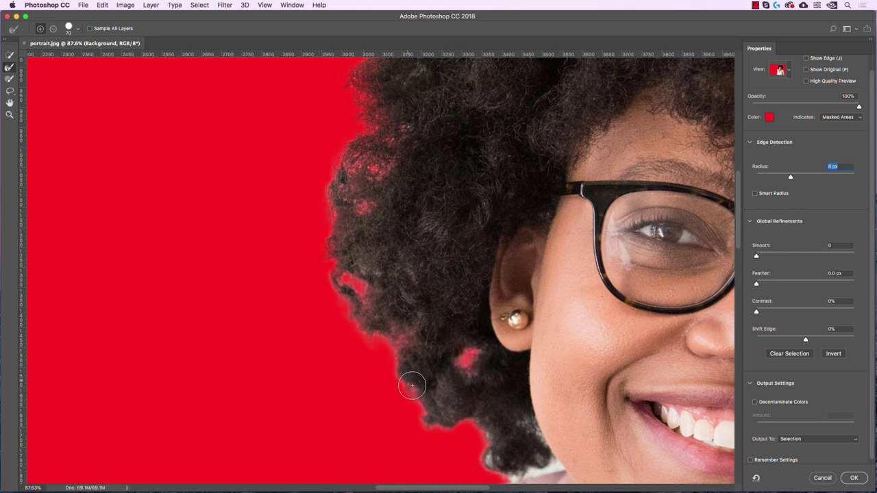
pyautogui.moveTo(483, 430); pyautogui.dragTo(467, 391)
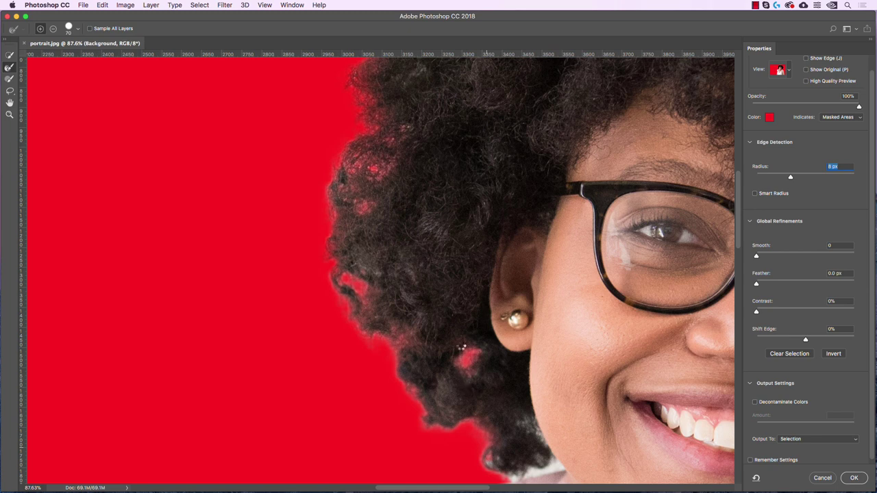
pyautogui.scroll(-3, 462, 347)
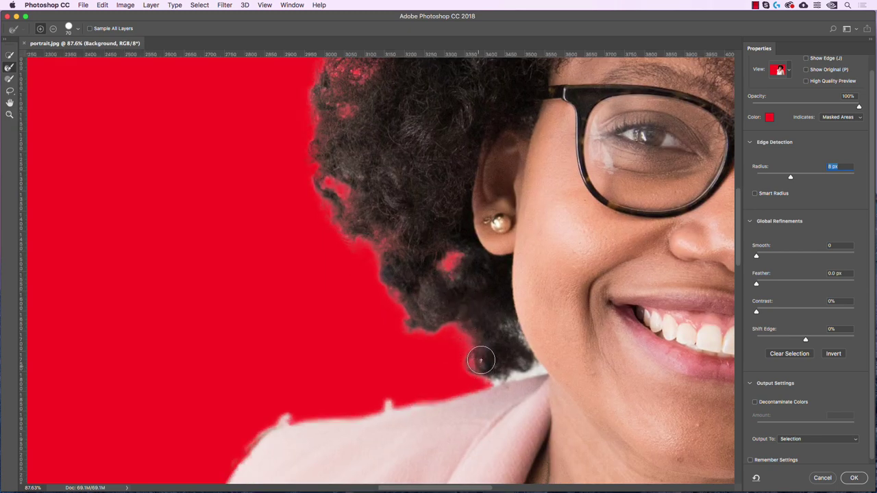
pyautogui.moveTo(480, 360)
pyautogui.mouseDown()
pyautogui.moveTo(534, 370)
pyautogui.moveTo(514, 339)
pyautogui.mouseUp()
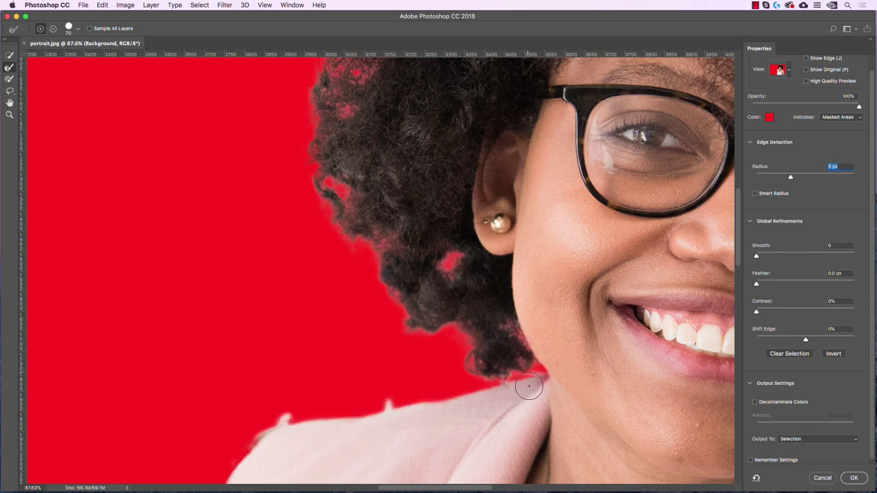
pyautogui.moveTo(518, 391); pyautogui.dragTo(525, 345)
pyautogui.press('super+r')
# Lower the overlay opacity to 40% to show the original background around the jacket's left shoulder
pyautogui.moveTo(289, 380); pyautogui.dragTo(321, 340)
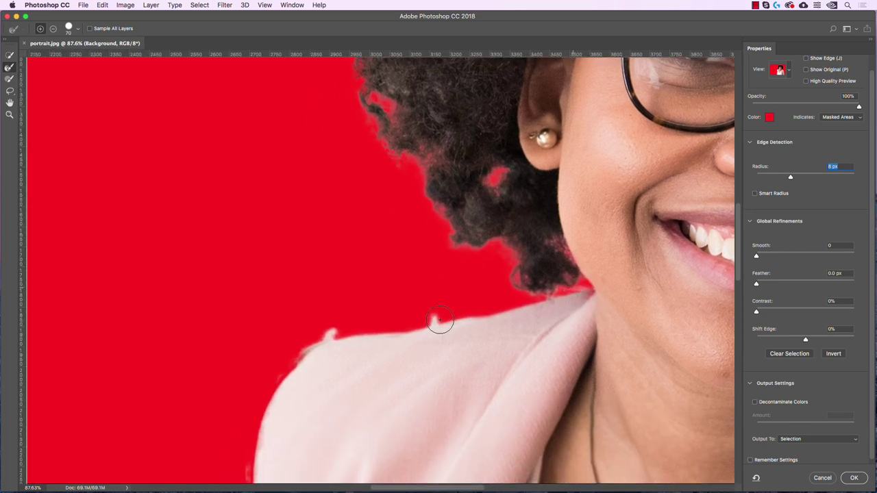
pyautogui.click(322, 340)
pyautogui.click(794, 107)
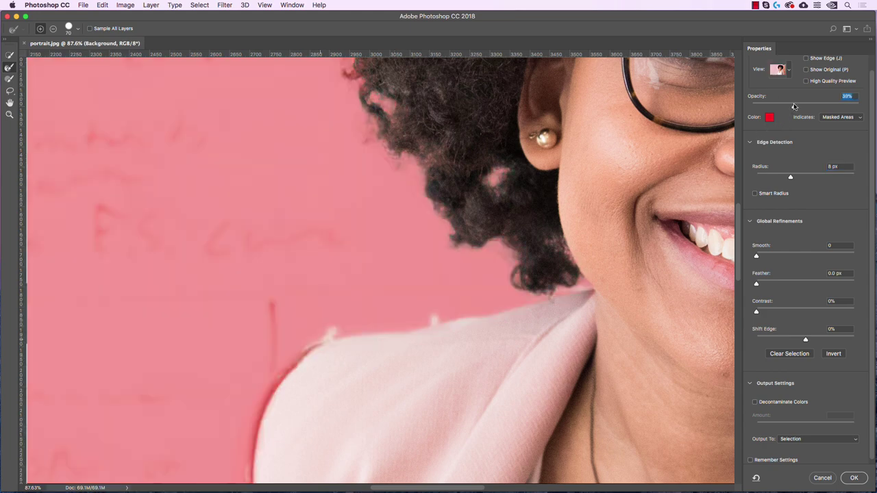
pyautogui.scroll(-5, 354, 274)
pyautogui.hscroll(-4, 354, 274)
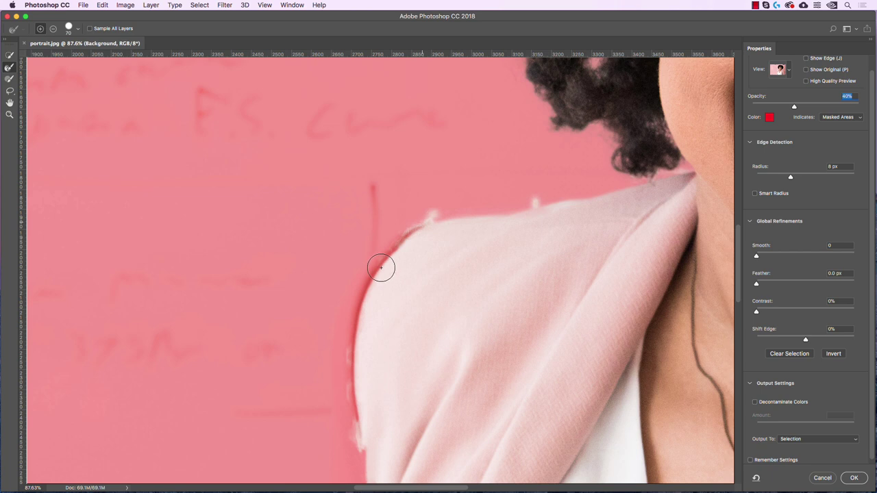
pyautogui.hscroll(2, 484, 239)
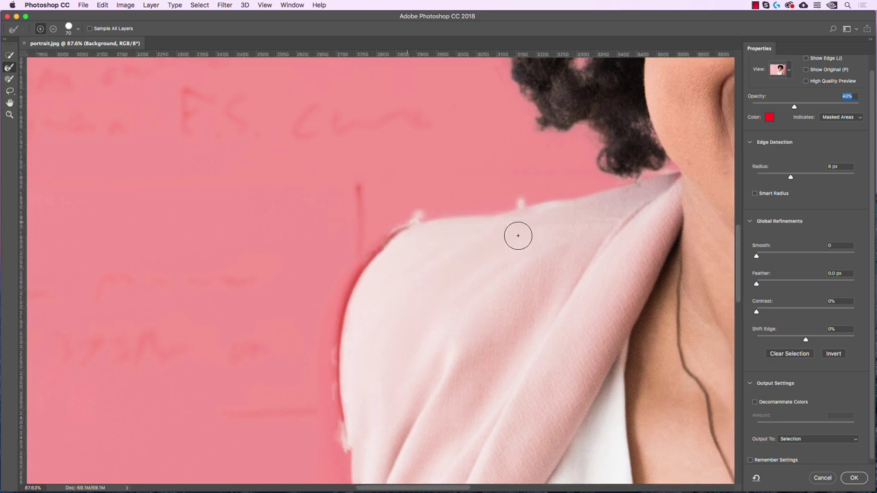
# Change the overlay color from red to blue, 00a2ff
pyautogui.click(768, 118)
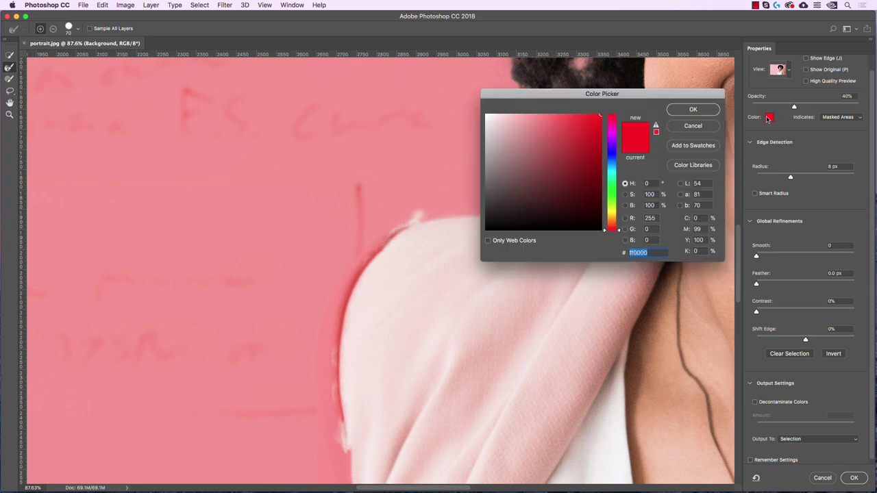
pyautogui.moveTo(613, 156); pyautogui.dragTo(617, 167)
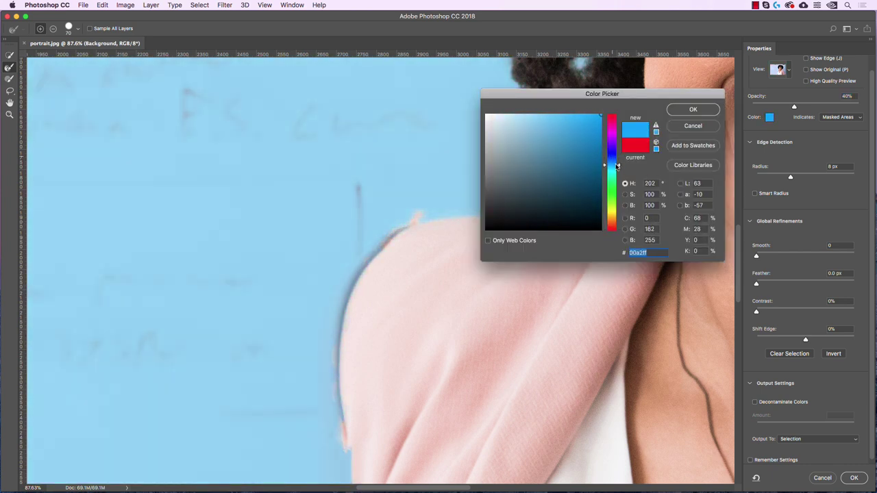
pyautogui.click(701, 108)
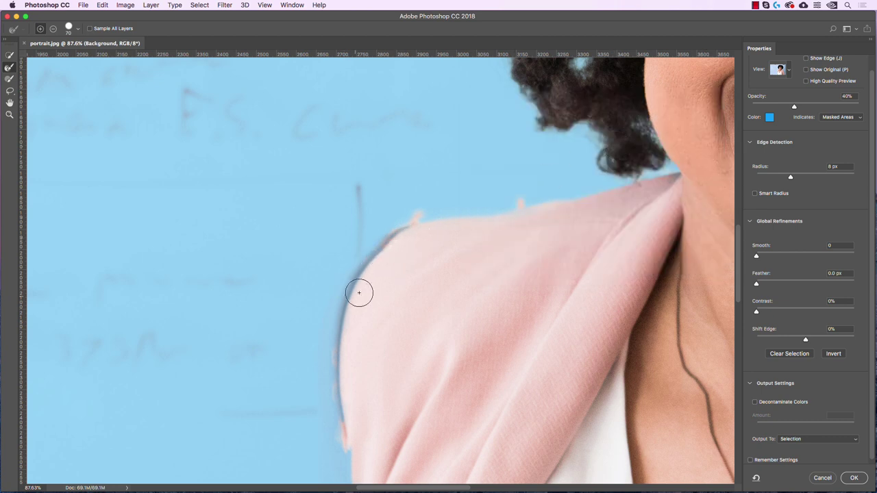
# Examine the jacket's left shoulder and sleeve edge and the left-side hair against the blue overlay
pyautogui.moveTo(393, 375); pyautogui.dragTo(434, 180)
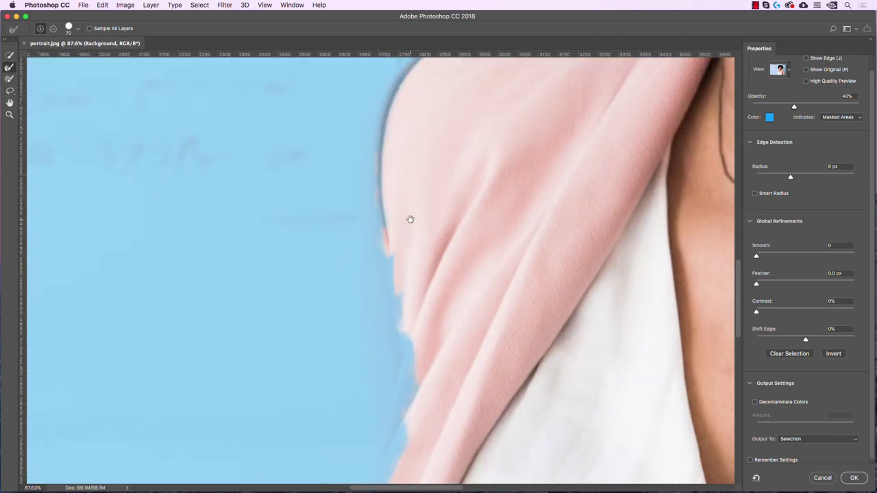
pyautogui.moveTo(415, 289); pyautogui.dragTo(418, 346)
pyautogui.press('super+r')
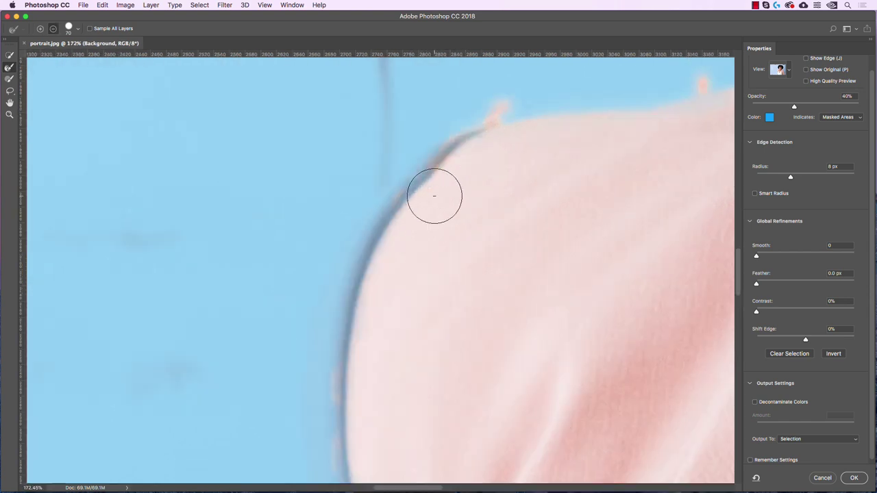
pyautogui.scroll(3, 433, 197)
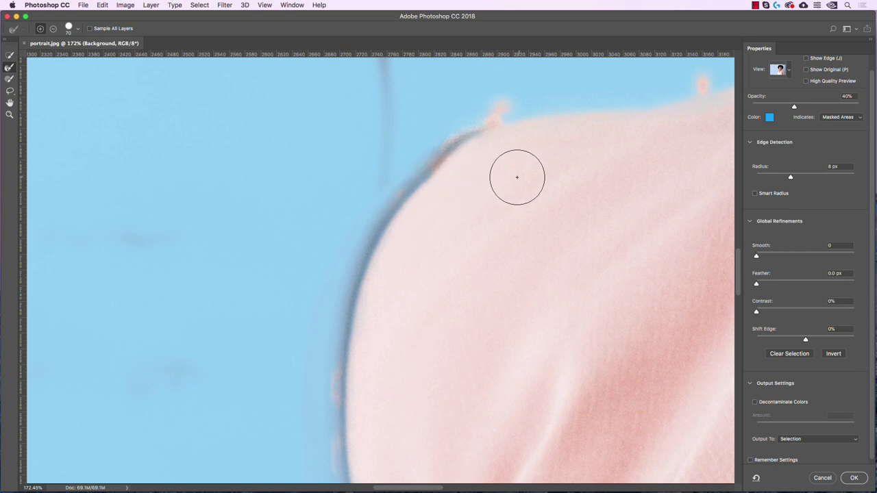
pyautogui.scroll(-1, 510, 181)
pyautogui.scroll(-5, 508, 187)
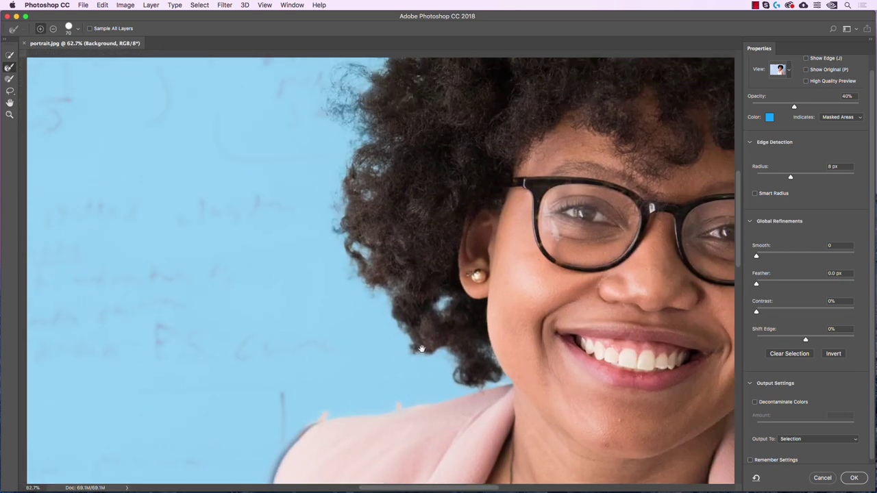
pyautogui.scroll(-1, 430, 239)
pyautogui.moveTo(430, 239); pyautogui.dragTo(405, 329)
pyautogui.scroll(-1, 417, 203)
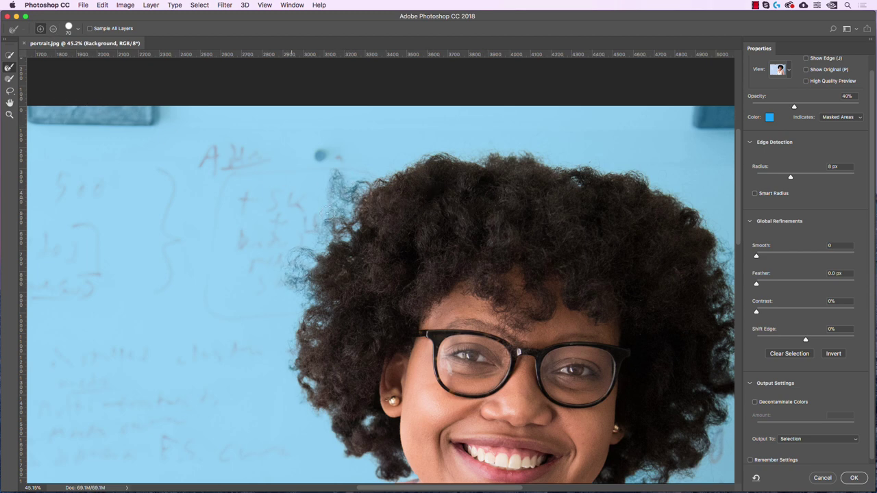
# Brush over the wispy curls at the upper-left of the head with the Refine Edge Brush
pyautogui.moveTo(324, 179); pyautogui.dragTo(348, 198)
pyautogui.scroll(-3, 336, 332)
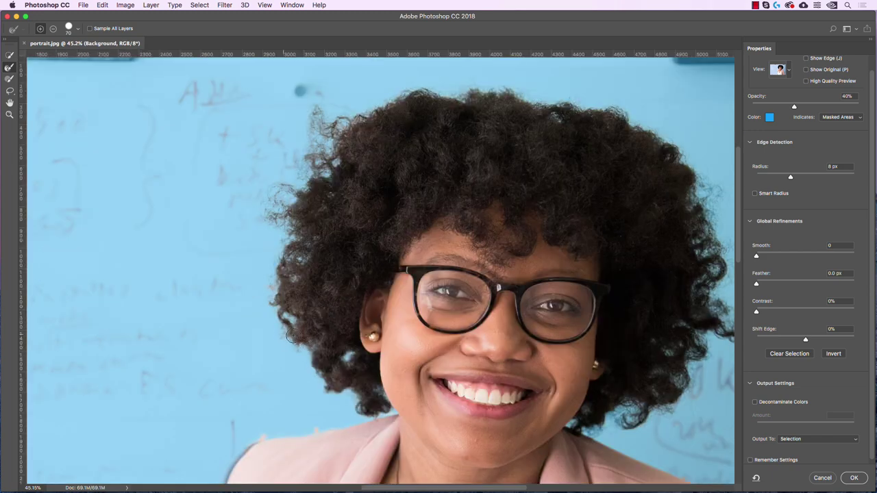
pyautogui.hscroll(3, 649, 170)
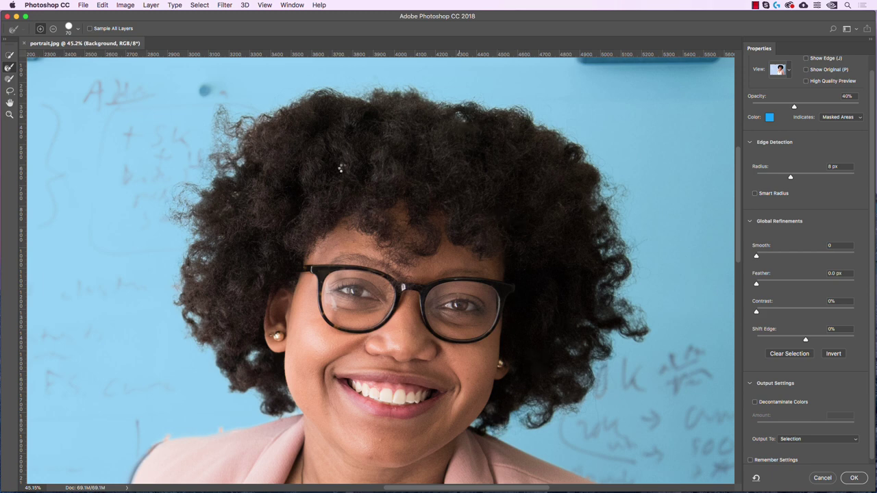
# Compare the jacket's outline with the overlay hidden at 0% opacity, and set the overlay opacity to 51%
pyautogui.scroll(-10, 399, 185)
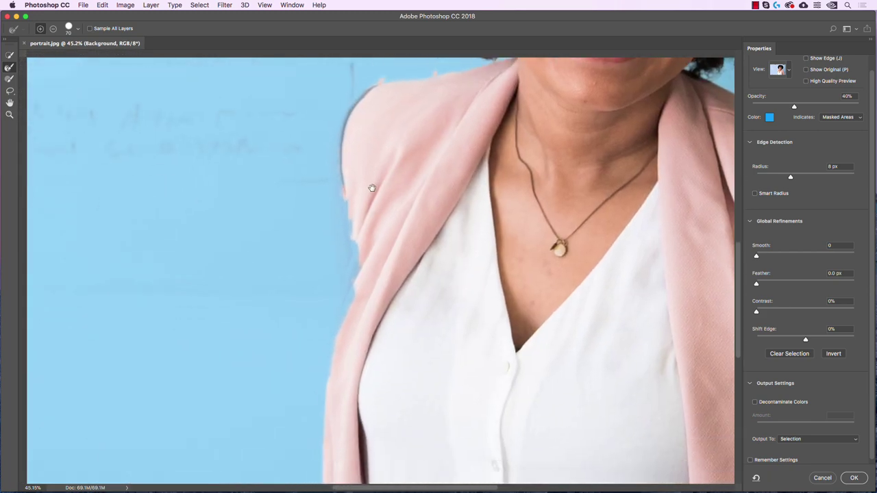
pyautogui.hscroll(5, 278, 261)
pyautogui.hscroll(-4, 378, 254)
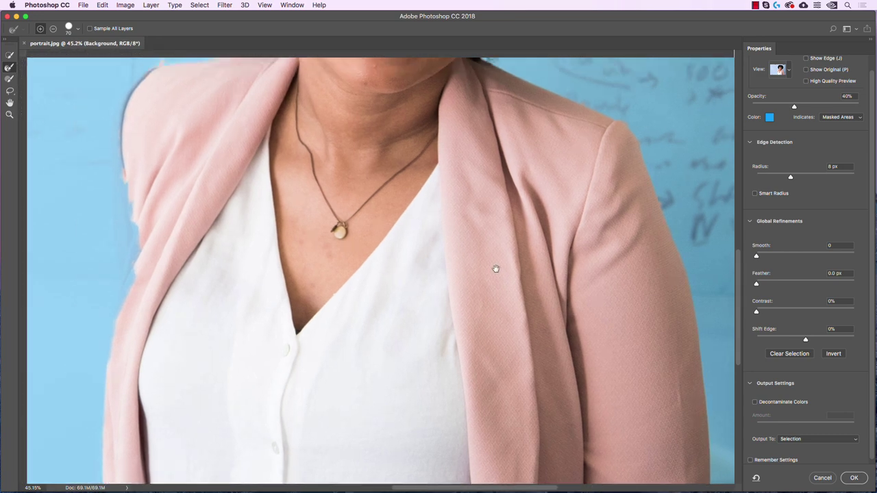
pyautogui.keyDown('alt'); pyautogui.scroll(-3, 380, 281); pyautogui.keyUp('alt')
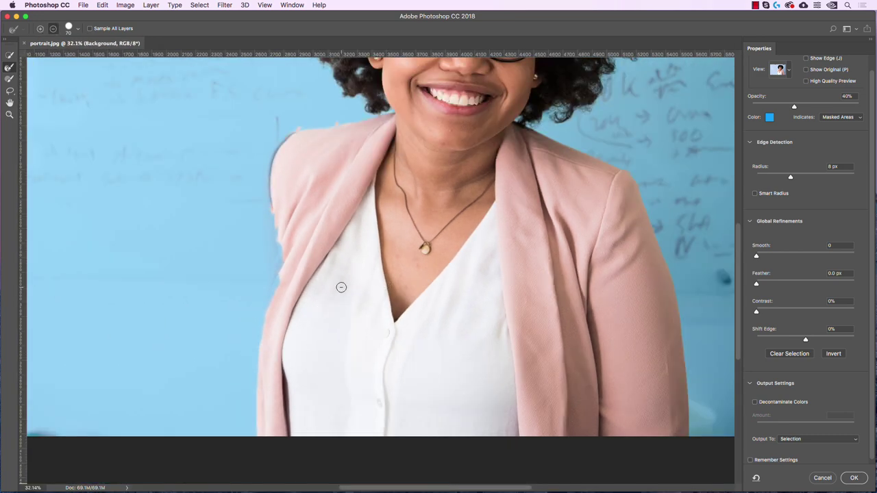
pyautogui.scroll(2, 376, 238)
pyautogui.hscroll(-2, 376, 237)
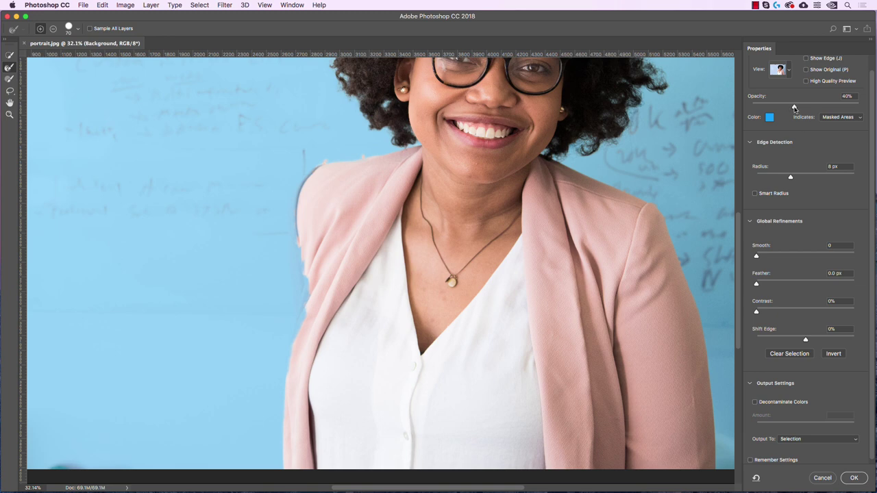
pyautogui.moveTo(792, 108); pyautogui.dragTo(734, 111)
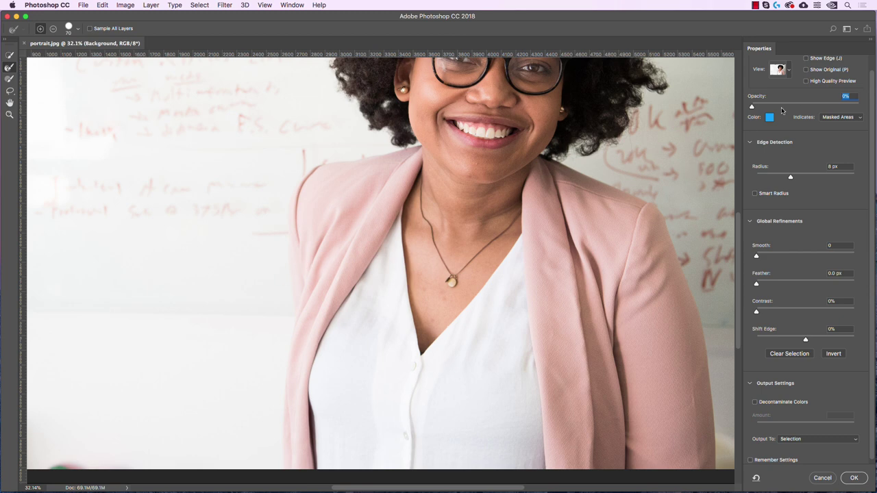
pyautogui.moveTo(796, 105); pyautogui.dragTo(804, 105)
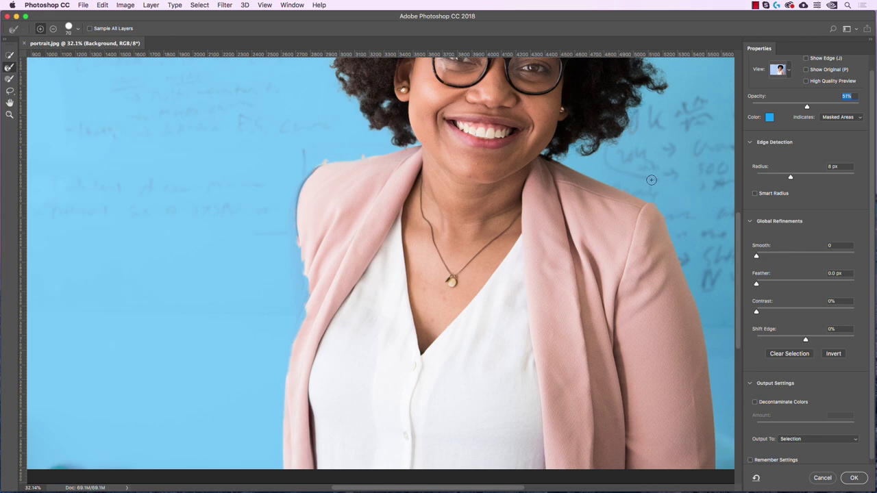
# Try the Refine Edge Brush along the outer edge of the jacket's right shoulder
pyautogui.scroll(5, 651, 179)
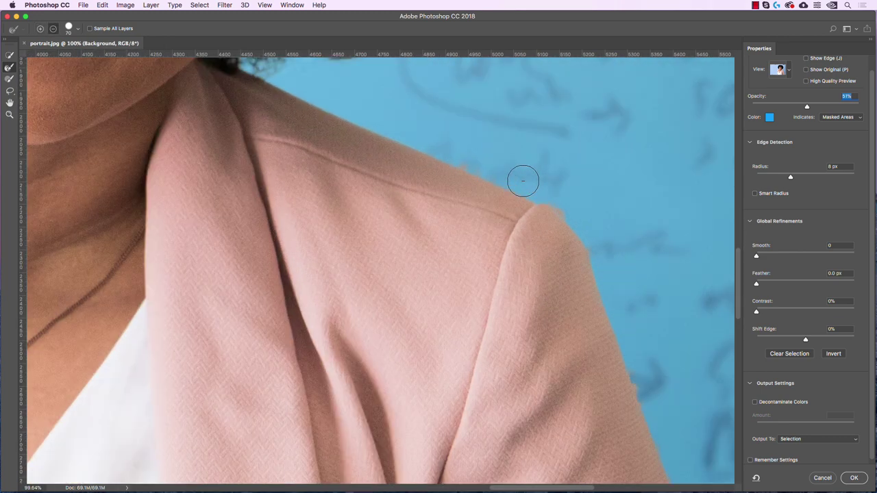
pyautogui.scroll(3, 523, 181)
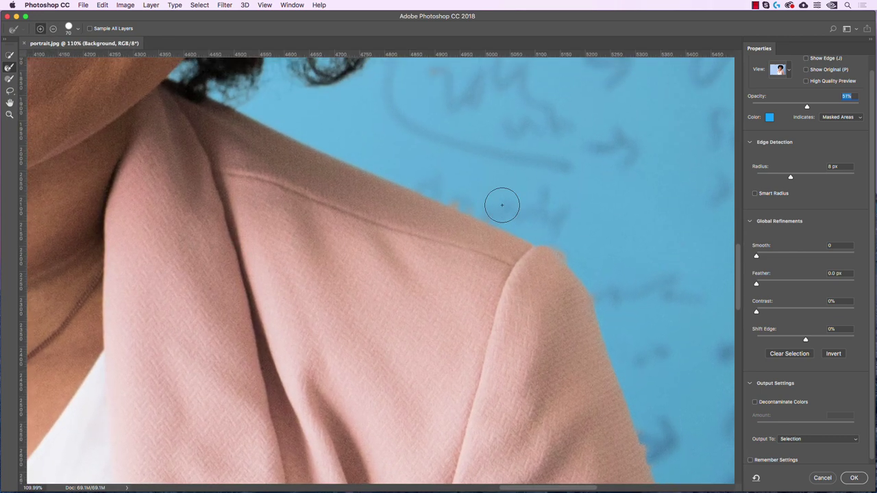
pyautogui.click(8, 68)
pyautogui.moveTo(551, 247)
pyautogui.mouseDown()
pyautogui.moveTo(451, 204)
pyautogui.moveTo(511, 241)
pyautogui.moveTo(440, 190)
pyautogui.moveTo(506, 239)
pyautogui.moveTo(520, 208)
pyautogui.moveTo(487, 218)
pyautogui.moveTo(428, 191)
pyautogui.moveTo(438, 185)
pyautogui.moveTo(450, 214)
pyautogui.moveTo(435, 207)
pyautogui.moveTo(477, 231)
pyautogui.mouseUp()
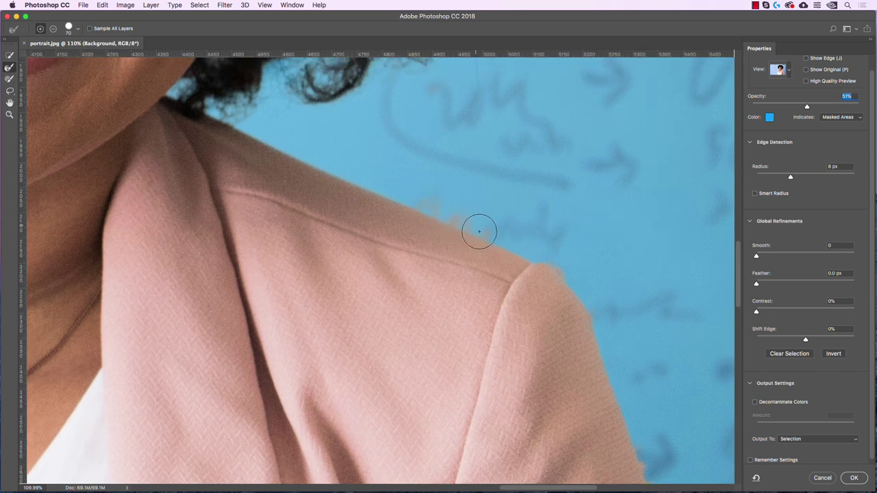
# With the Brush tool at 64 px, subtract the leftover background fringe along the top of the jacket's right shoulder
pyautogui.click(10, 79)
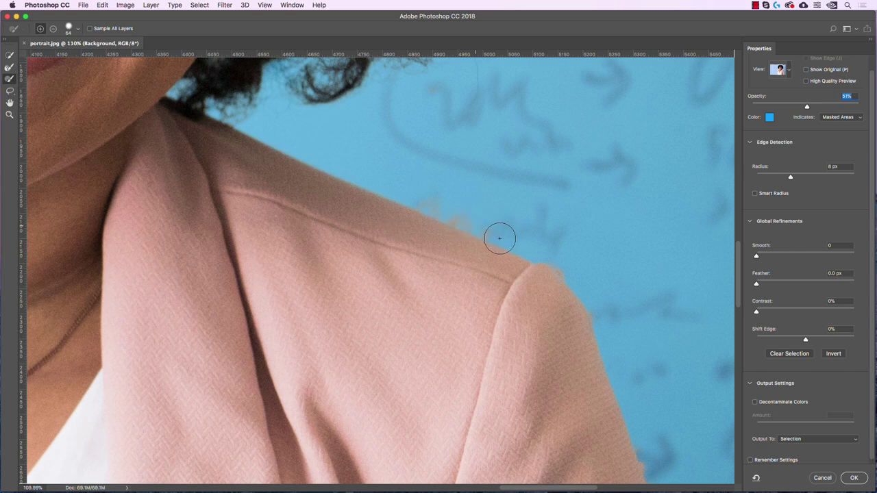
pyautogui.moveTo(499, 239)
pyautogui.mouseDown()
pyautogui.moveTo(415, 198)
pyautogui.moveTo(522, 229)
pyautogui.moveTo(425, 184)
pyautogui.moveTo(519, 210)
pyautogui.moveTo(477, 205)
pyautogui.mouseUp()
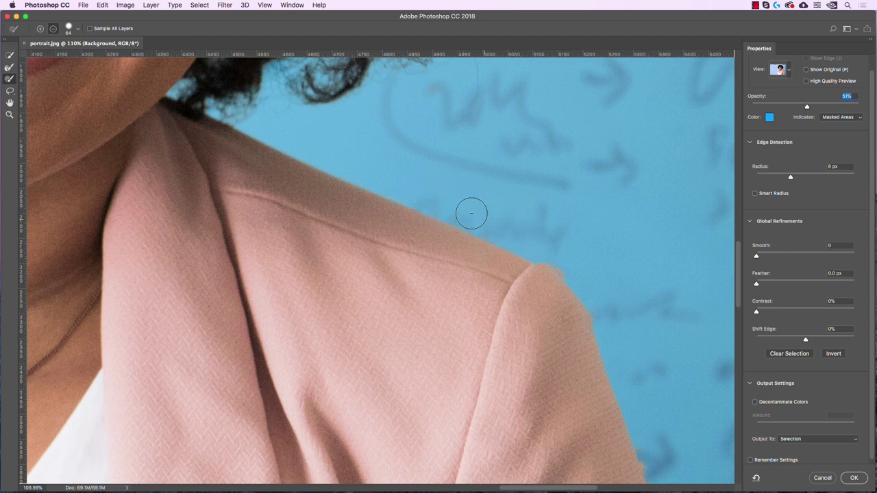
pyautogui.press('cmd+z')
pyautogui.hscroll(3, 487, 210)
pyautogui.scroll(-2, 487, 210)
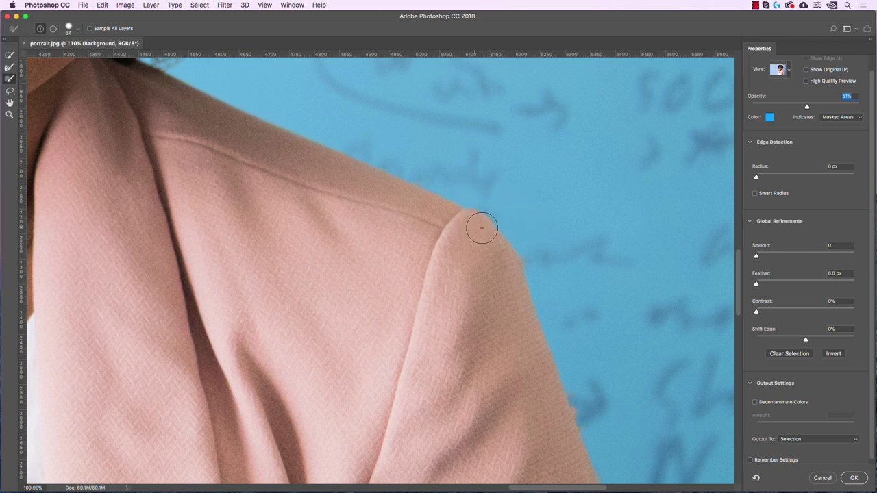
pyautogui.scroll(-2, 526, 235)
pyautogui.hscroll(2, 526, 235)
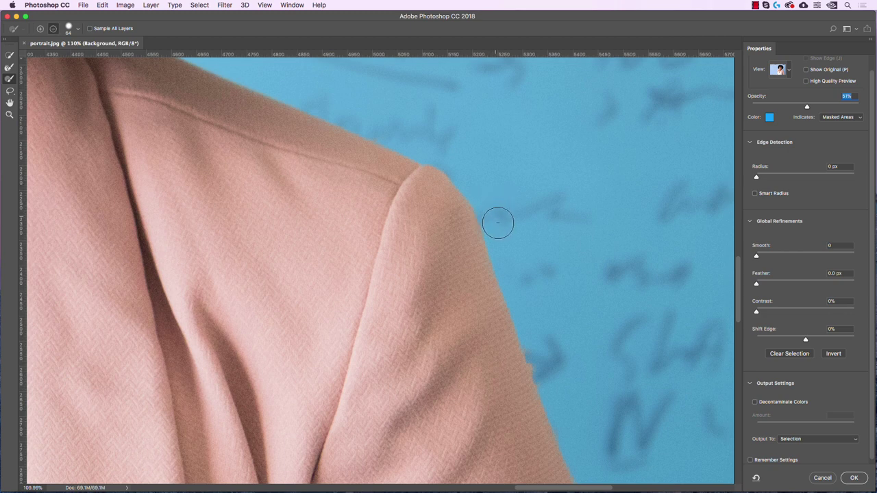
# Subtract the remaining background bumps along the outer edge of the right sleeve, working down the arm
pyautogui.scroll(-4, 505, 248)
pyautogui.hscroll(2, 505, 249)
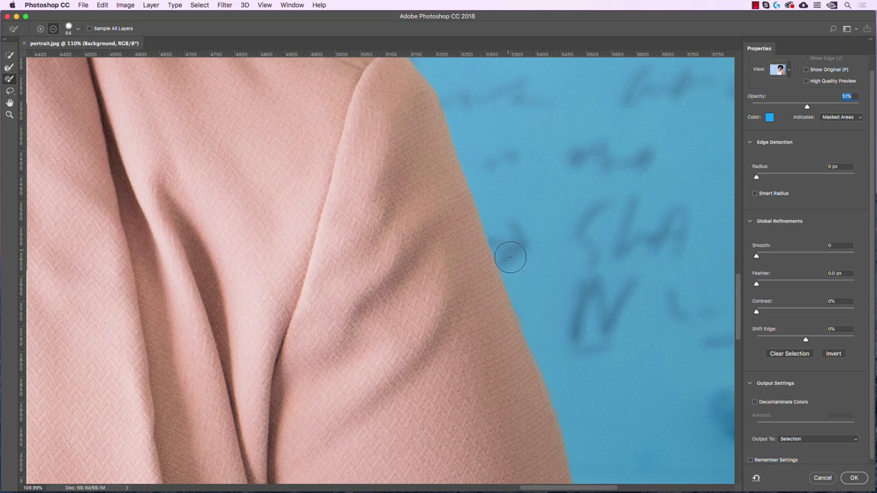
pyautogui.scroll(-4, 522, 284)
pyautogui.hscroll(3, 523, 284)
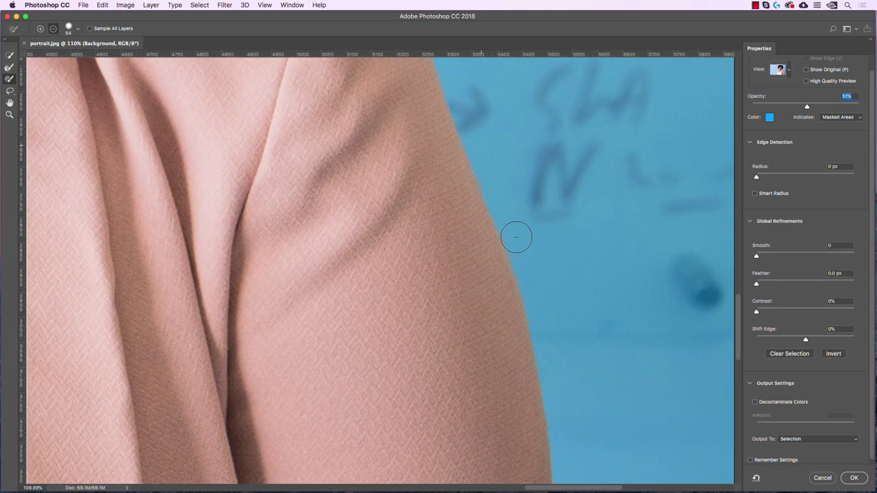
pyautogui.scroll(-10, 555, 290)
pyautogui.hscroll(3, 555, 290)
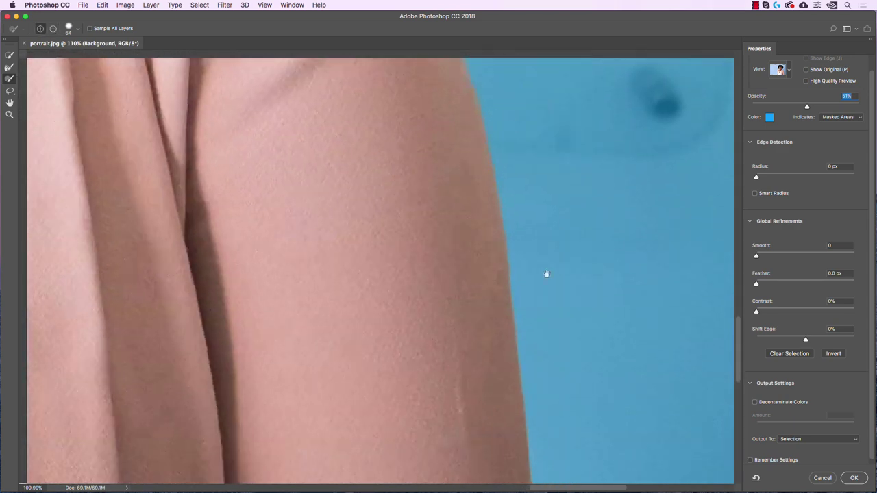
# Subtract the small stray patch above the left shoulder's upper edge, between the collar and the shoulder's outer curve
pyautogui.scroll(10, 498, 358)
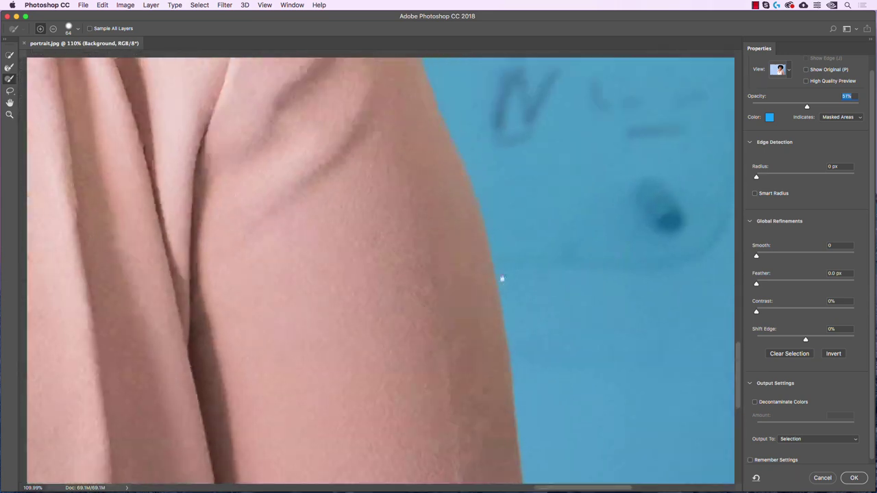
pyautogui.hscroll(-3, 529, 290)
pyautogui.scroll(3, 372, 264)
pyautogui.hscroll(-2, 372, 264)
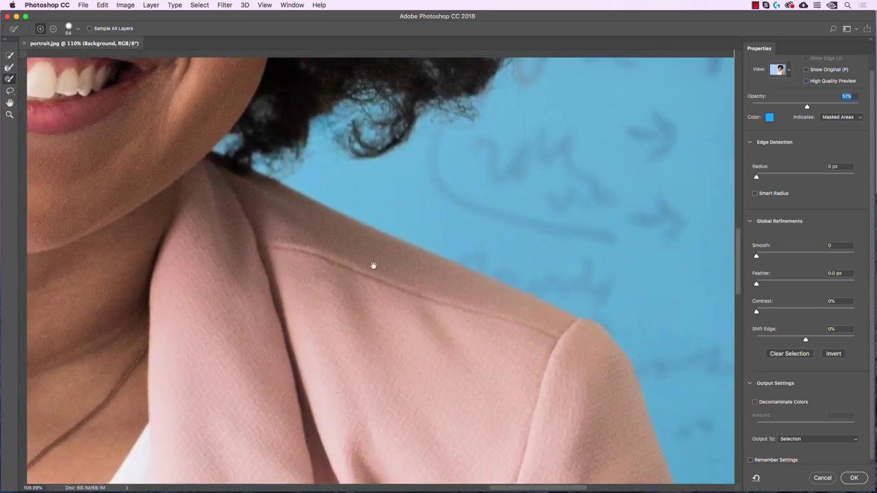
pyautogui.scroll(-3, 222, 294)
pyautogui.hscroll(-6, 222, 293)
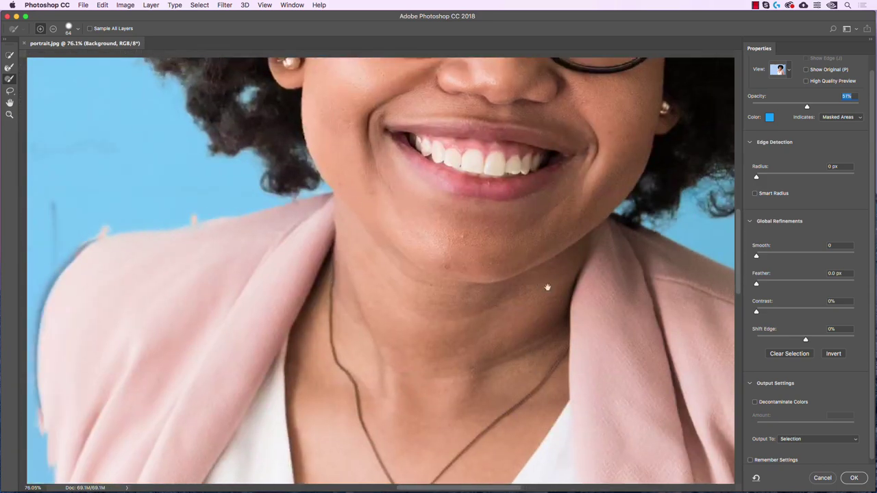
pyautogui.scroll(5, 313, 186)
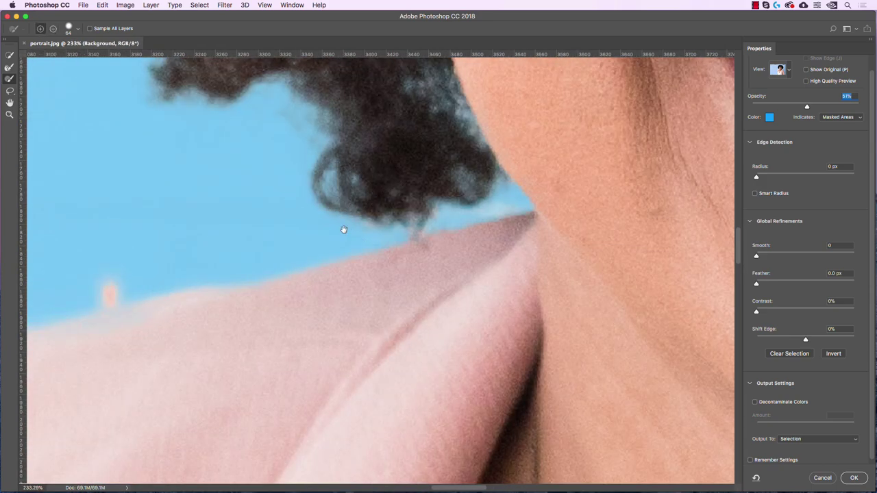
pyautogui.scroll(-2, 406, 231)
pyautogui.moveTo(217, 259)
pyautogui.mouseDown()
pyautogui.moveTo(196, 268)
pyautogui.moveTo(211, 262)
pyautogui.mouseUp()
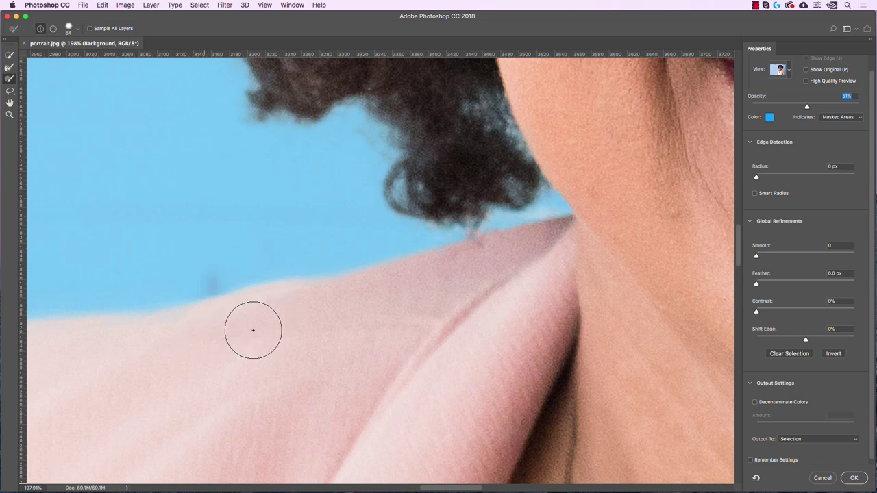
# Set the brush to 97 px with 85% hardness for work on the left shoulder
pyautogui.moveTo(258, 383); pyautogui.dragTo(538, 245)
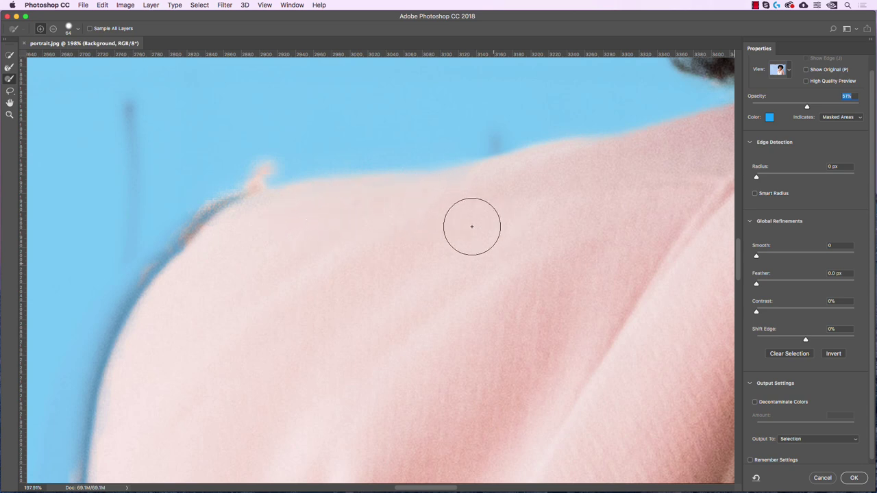
pyautogui.moveTo(471, 226)
pyautogui.mouseDown()
pyautogui.moveTo(505, 221)
pyautogui.moveTo(477, 218)
pyautogui.moveTo(509, 221)
pyautogui.moveTo(485, 200)
pyautogui.moveTo(477, 73)
pyautogui.mouseUp()
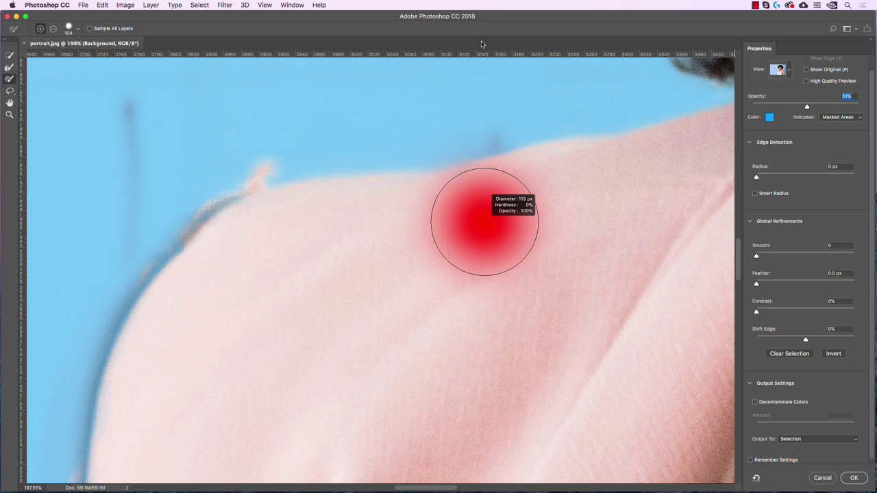
pyautogui.moveTo(480, 42)
pyautogui.mouseDown()
pyautogui.moveTo(493, 209)
pyautogui.moveTo(472, 195)
pyautogui.moveTo(492, 197)
pyautogui.moveTo(463, 198)
pyautogui.moveTo(481, 199)
pyautogui.moveTo(474, 192)
pyautogui.mouseUp()
pyautogui.click(79, 29)
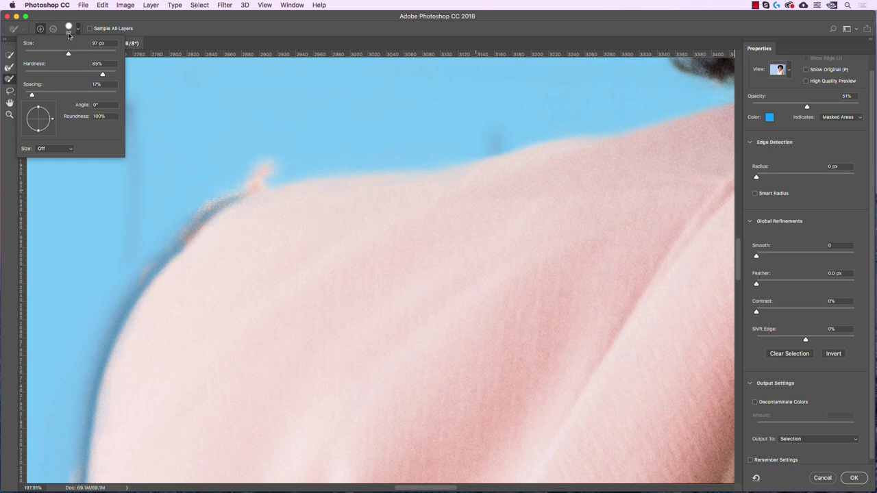
pyautogui.click(77, 28)
# Sharpen the upper edge of the left shoulder toward the collar by brushing jacket in and subtracting background
pyautogui.moveTo(577, 165); pyautogui.dragTo(502, 262)
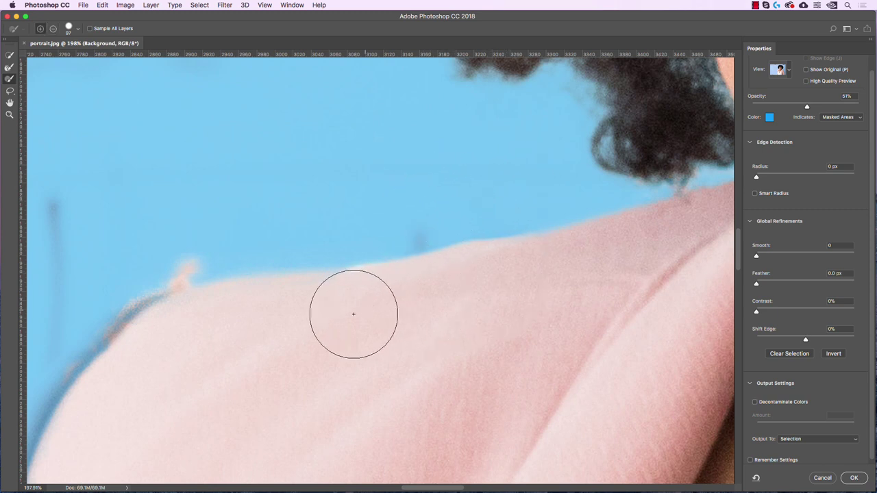
pyautogui.press('alt')
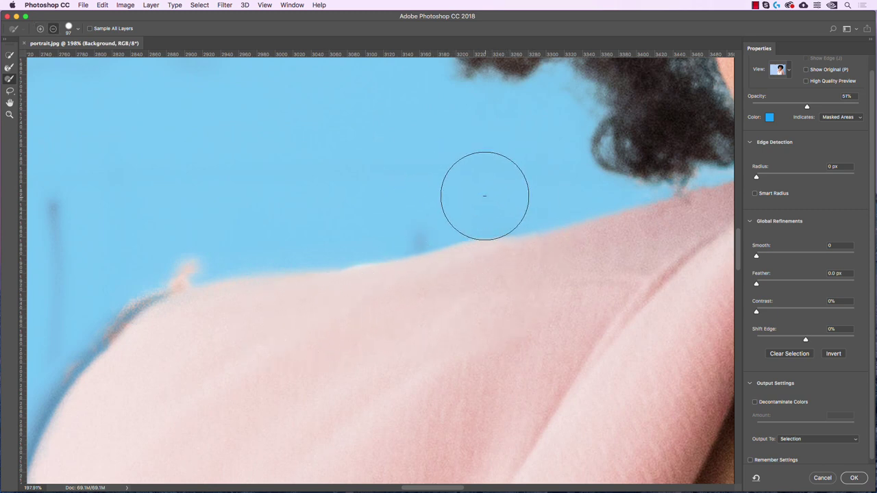
pyautogui.hscroll(5, 513, 266)
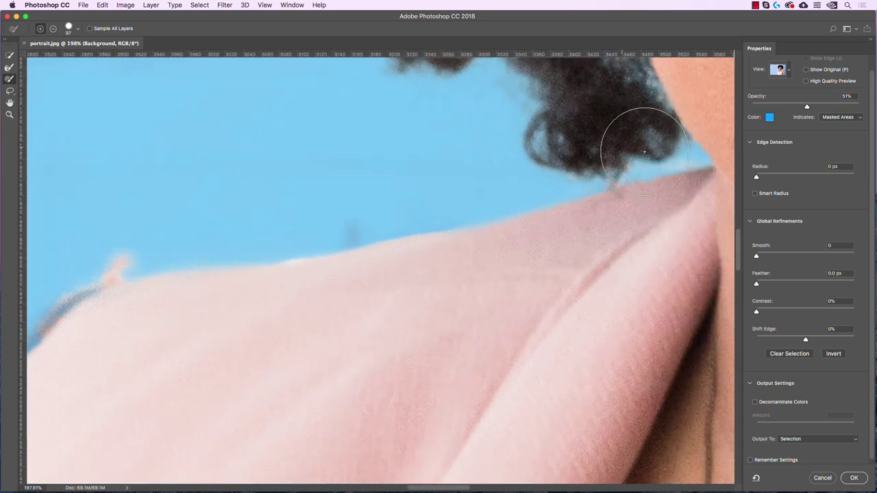
pyautogui.hscroll(10, 607, 192)
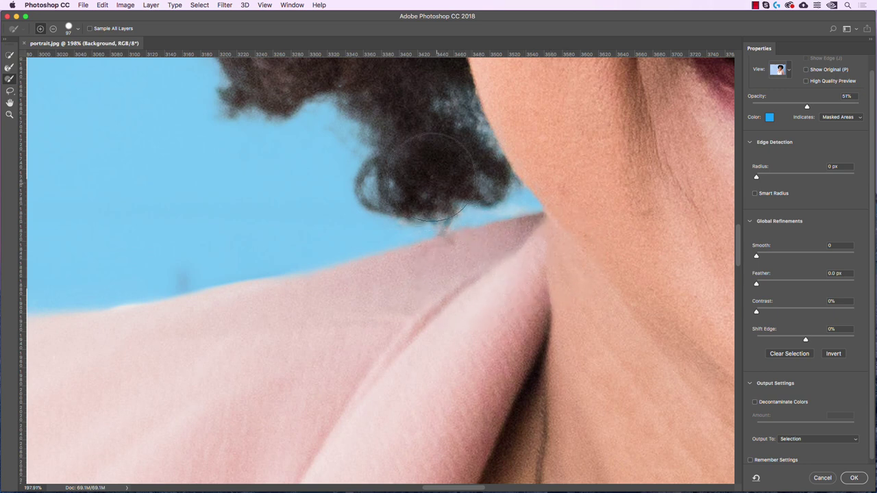
# Reduce the brush to 30 px and subtract the stray blob where the left shoulder starts to curve down
pyautogui.press('[')
pyautogui.press('[')
pyautogui.press('[')
pyautogui.press('[')
pyautogui.press('[')
pyautogui.press('[')
pyautogui.hscroll(-10, 462, 156)
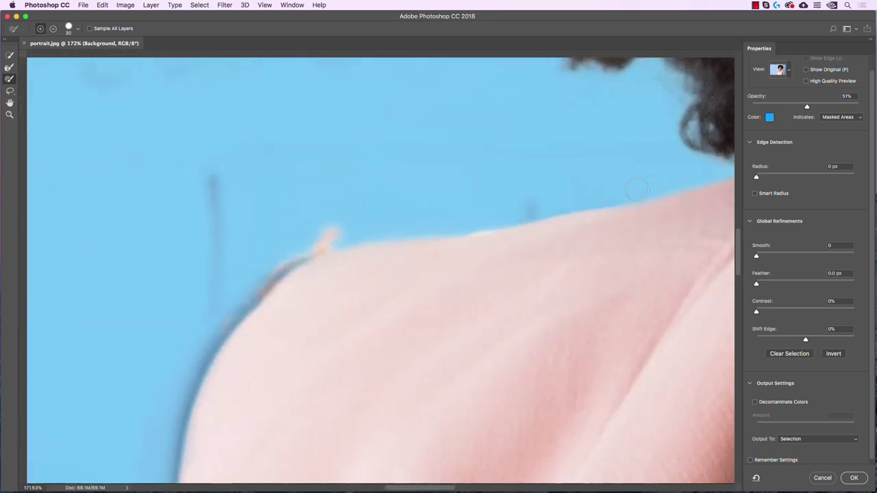
pyautogui.moveTo(460, 254); pyautogui.dragTo(553, 223)
pyautogui.press('super+r')
pyautogui.moveTo(479, 199)
pyautogui.mouseDown()
pyautogui.moveTo(448, 211)
pyautogui.moveTo(509, 189)
pyautogui.mouseUp()
pyautogui.moveTo(452, 210); pyautogui.dragTo(520, 195)
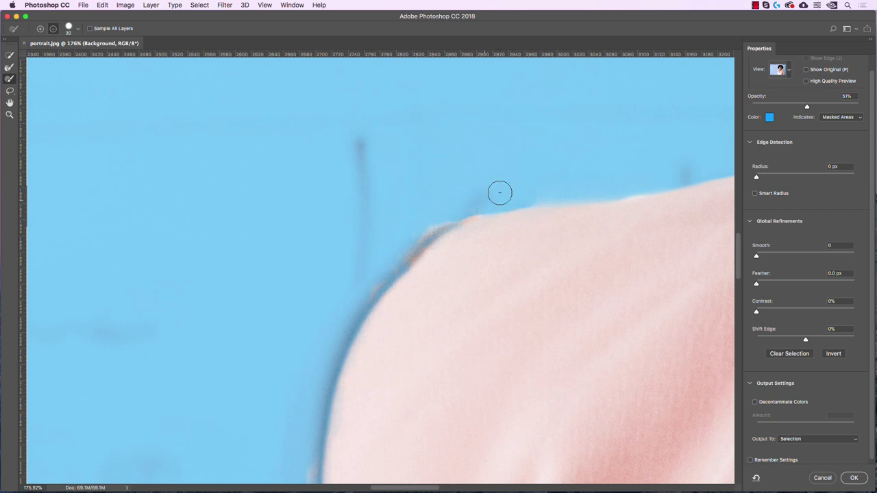
# Subtract the fringe outside the left shoulder's curve, then brush its missing jacket edge back in at 54 px
pyautogui.press('alt')
pyautogui.moveTo(514, 229)
pyautogui.mouseDown()
pyautogui.moveTo(521, 234)
pyautogui.moveTo(519, 219)
pyautogui.mouseUp()
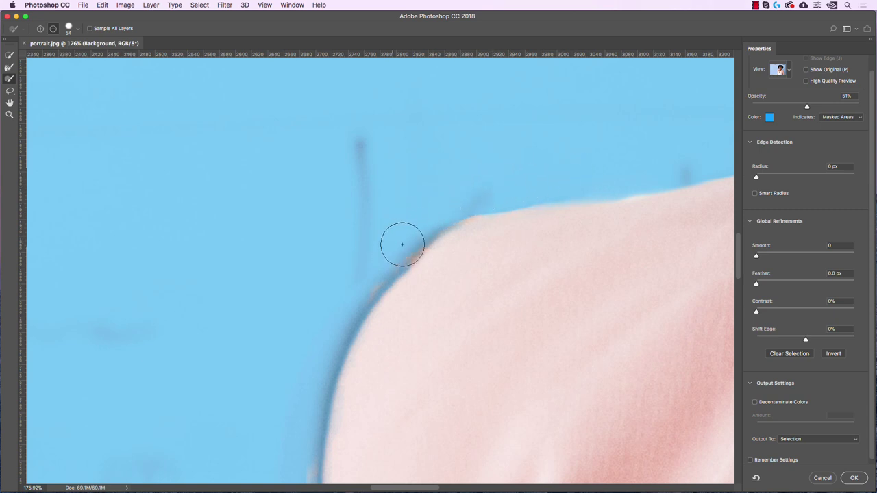
pyautogui.moveTo(505, 261)
pyautogui.mouseDown()
pyautogui.moveTo(568, 223)
pyautogui.moveTo(577, 196)
pyautogui.mouseUp()
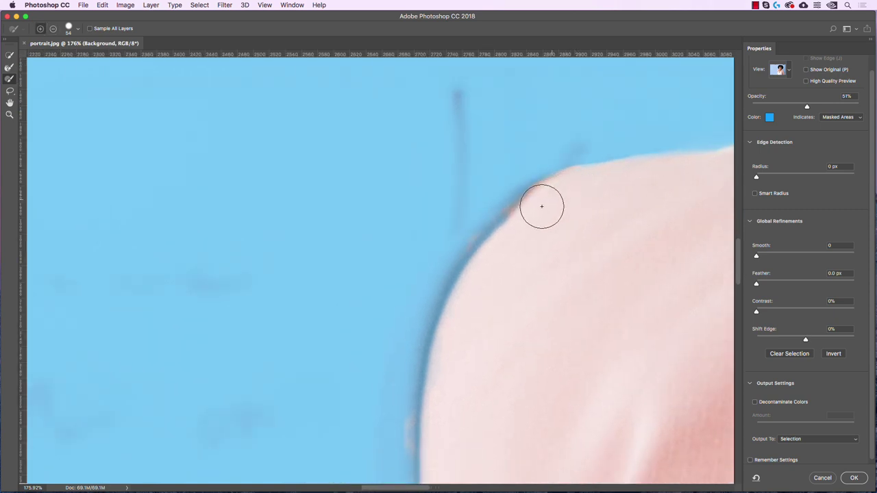
pyautogui.moveTo(513, 231)
pyautogui.mouseDown()
pyautogui.moveTo(466, 288)
pyautogui.moveTo(443, 349)
pyautogui.mouseUp()
pyautogui.rightClick(452, 318)
pyautogui.press('Escape')
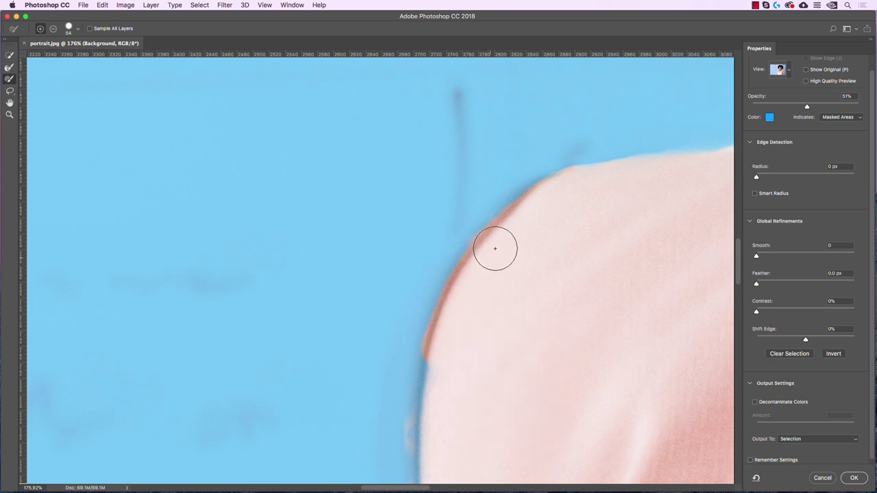
pyautogui.moveTo(514, 224)
pyautogui.mouseDown()
pyautogui.moveTo(569, 189)
pyautogui.moveTo(605, 182)
pyautogui.mouseUp()
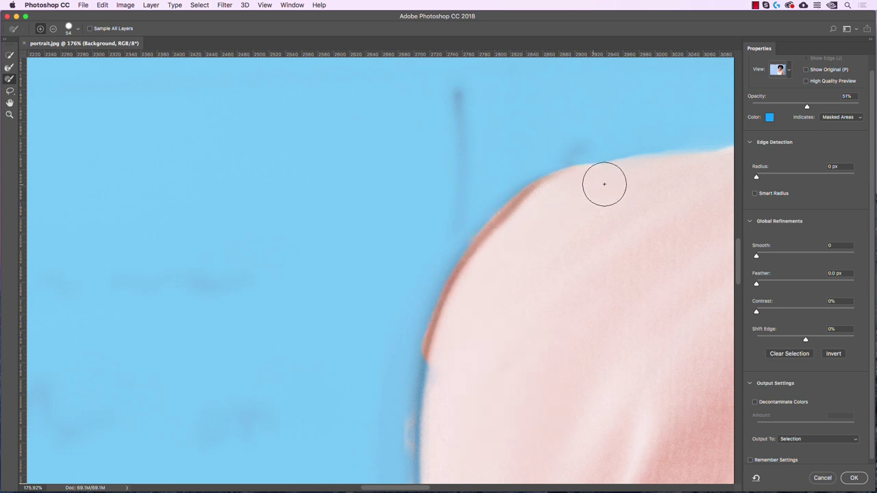
# Paint the missing outer edge of the upper left sleeve back in and subtract the spots outside it
pyautogui.moveTo(551, 254); pyautogui.dragTo(565, 159)
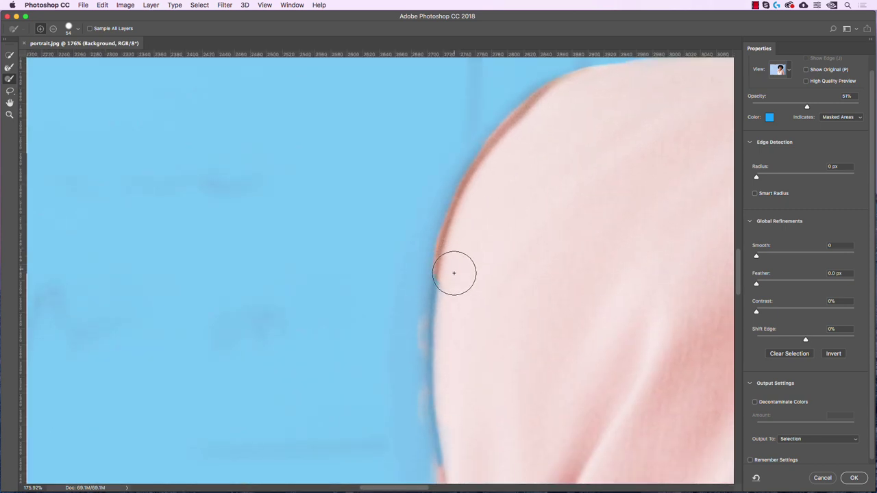
pyautogui.moveTo(451, 297)
pyautogui.mouseDown()
pyautogui.moveTo(459, 246)
pyautogui.moveTo(450, 328)
pyautogui.moveTo(468, 174)
pyautogui.mouseUp()
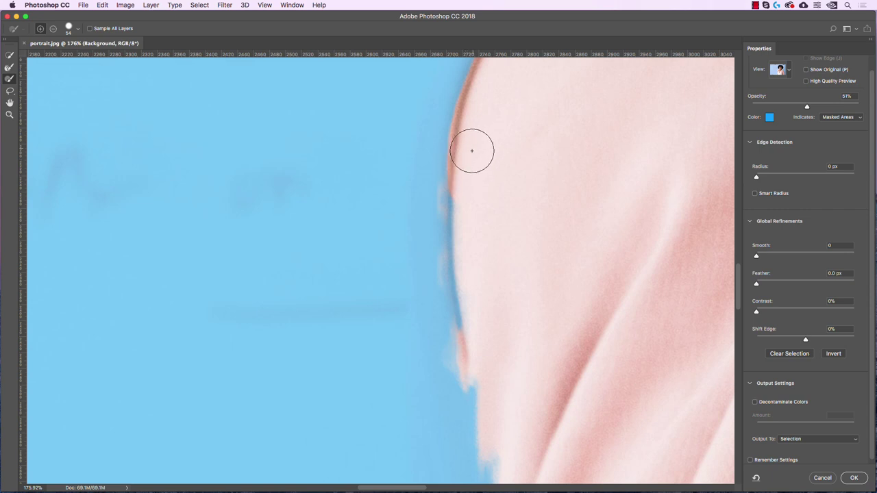
pyautogui.moveTo(417, 182)
pyautogui.mouseDown()
pyautogui.moveTo(423, 171)
pyautogui.moveTo(427, 198)
pyautogui.moveTo(475, 177)
pyautogui.moveTo(468, 260)
pyautogui.moveTo(478, 350)
pyautogui.mouseUp()
pyautogui.press('alt')
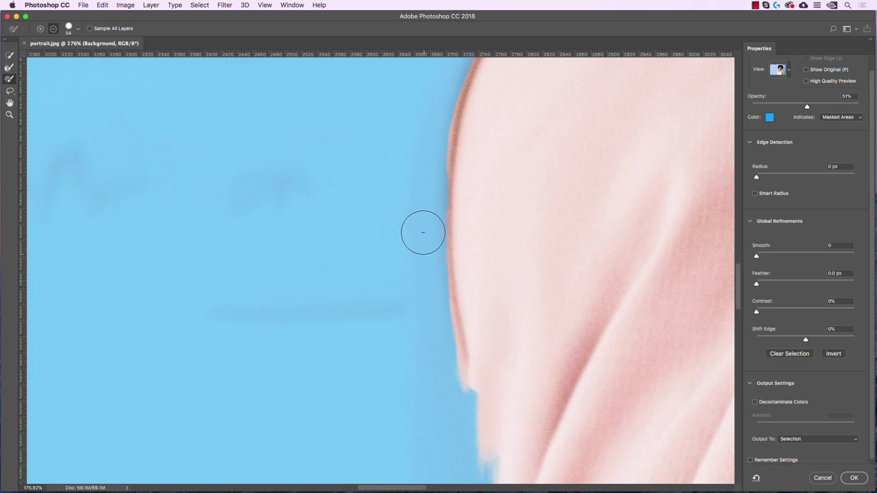
# Fill in the jagged outer edge of the lower left sleeve, down to where it meets the jacket's folds
pyautogui.scroll(-3, 417, 166)
pyautogui.hscroll(2, 417, 166)
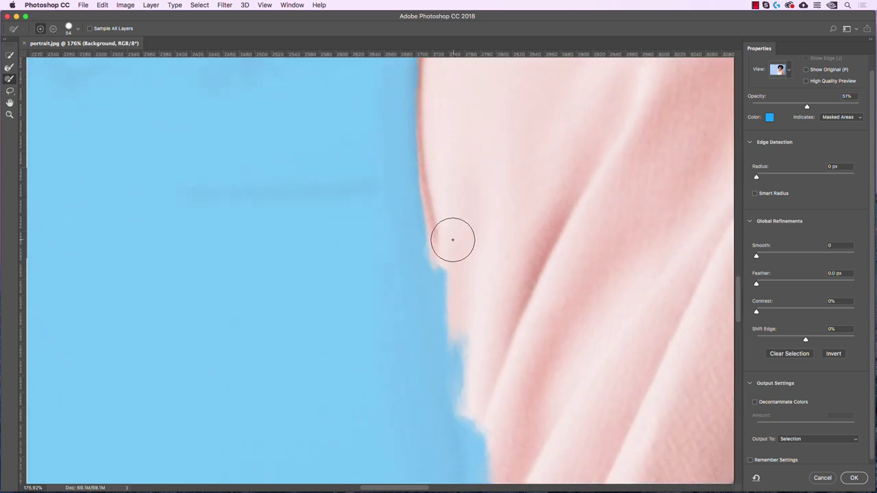
pyautogui.moveTo(459, 281); pyautogui.dragTo(478, 444)
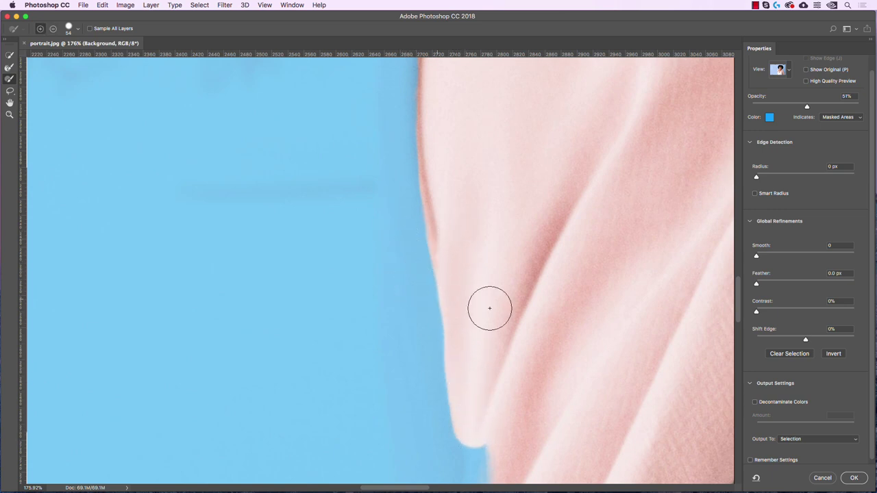
pyautogui.moveTo(487, 307); pyautogui.dragTo(499, 217)
pyautogui.scroll(-5, 489, 251)
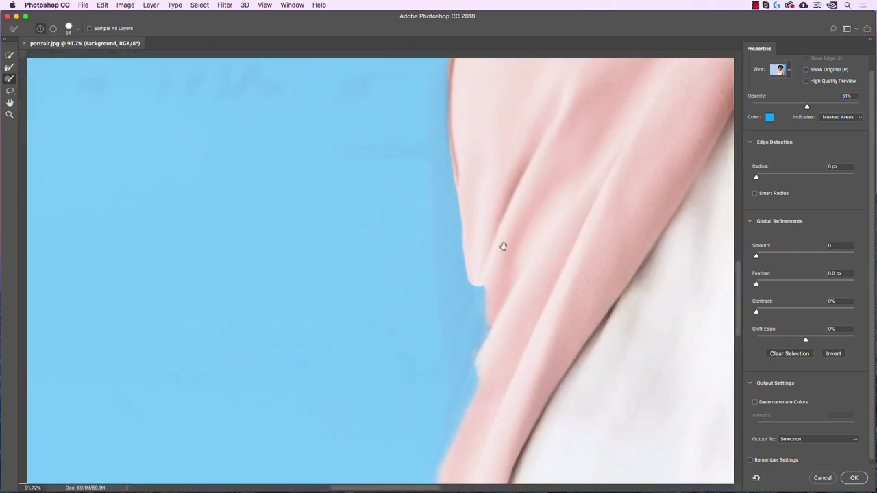
pyautogui.moveTo(490, 292); pyautogui.dragTo(486, 285)
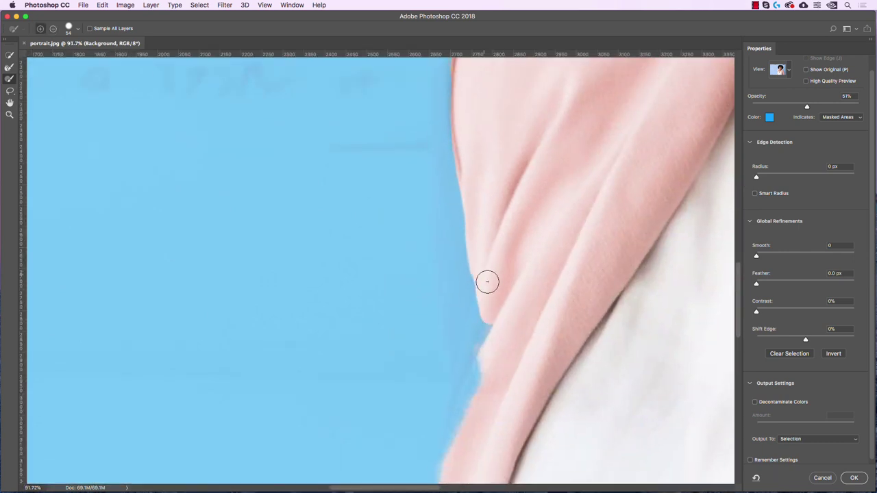
# Compare the left jacket edge with the overlay hidden at 0% opacity, and set the overlay opacity to 34%
pyautogui.scroll(-4, 487, 281)
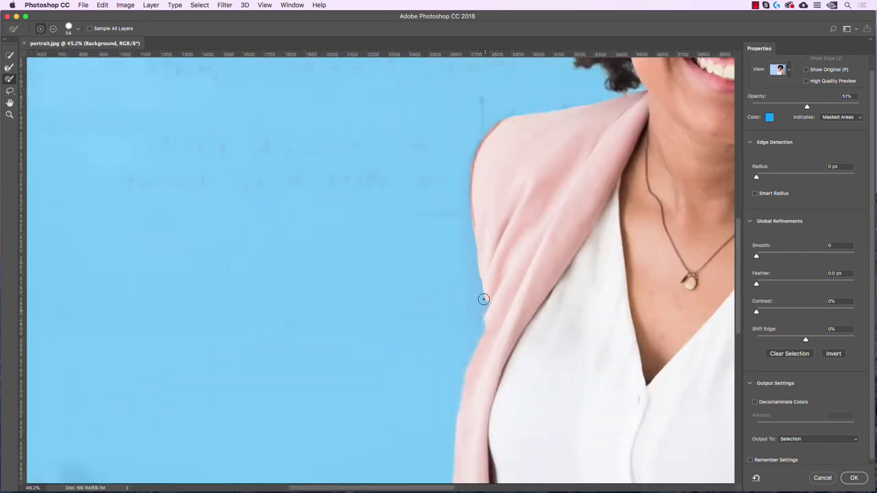
pyautogui.moveTo(796, 106); pyautogui.dragTo(751, 106)
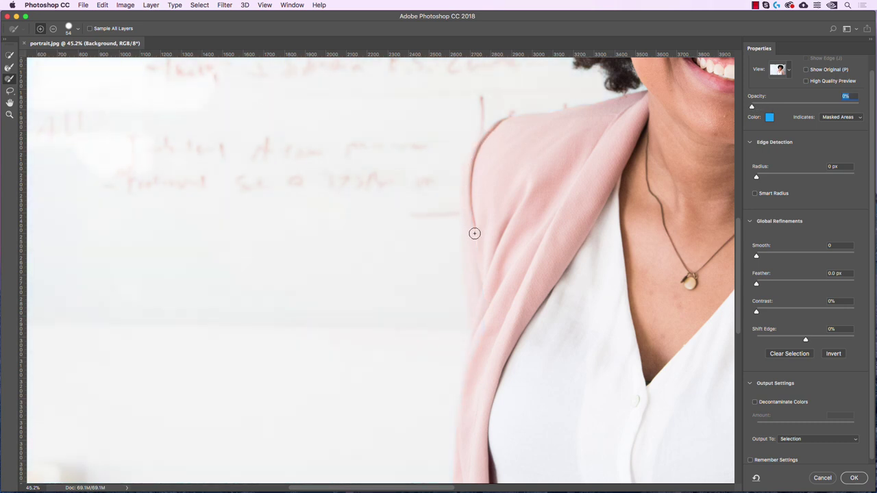
pyautogui.click(788, 107)
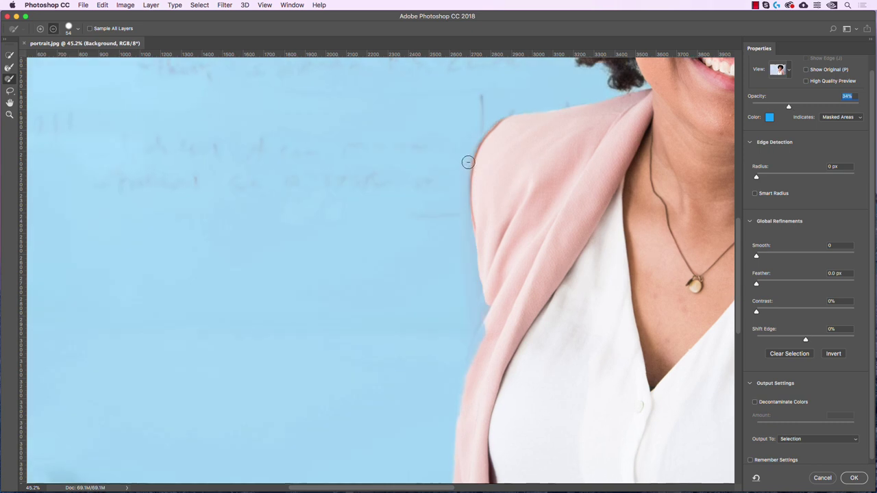
# Paint the missing outer edge of the left shoulder and upper sleeve back into the selection with the 54 px brush
pyautogui.scroll(5, 470, 161)
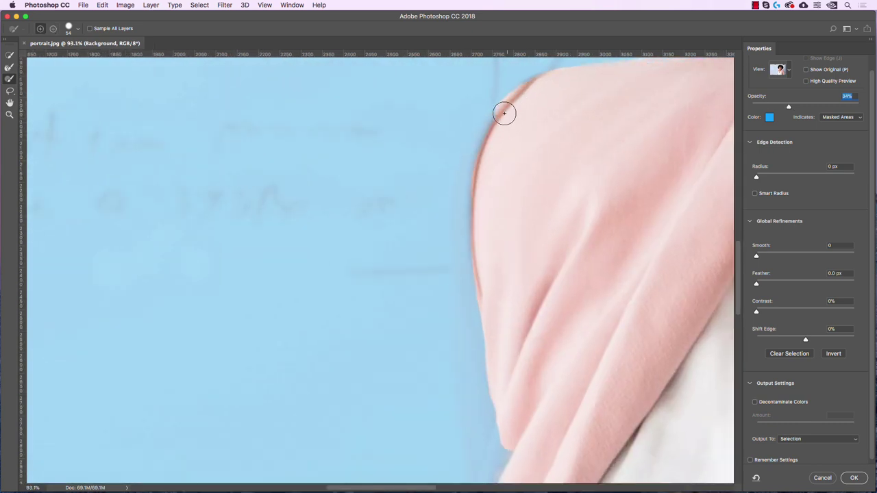
pyautogui.moveTo(504, 113)
pyautogui.mouseDown()
pyautogui.moveTo(472, 173)
pyautogui.moveTo(471, 295)
pyautogui.mouseUp()
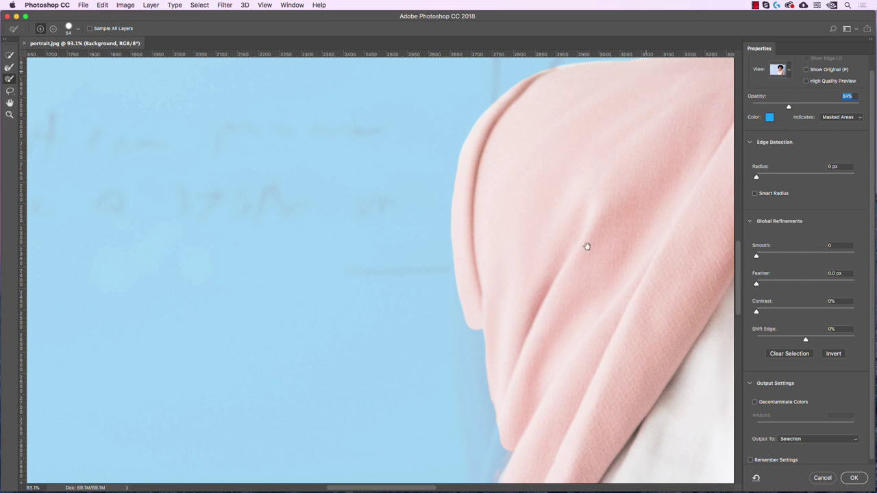
pyautogui.moveTo(587, 246); pyautogui.dragTo(581, 135)
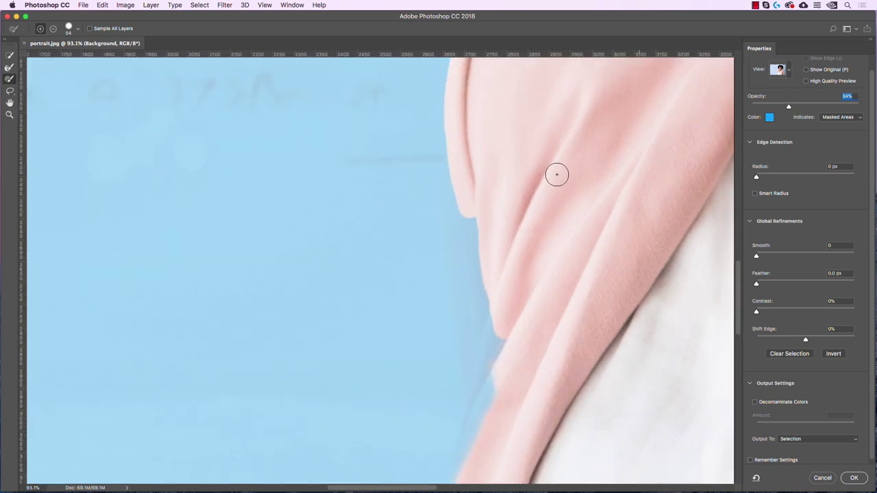
# Compare the edge at 0% overlay opacity, set it to 45%, and paint the lower left sleeve edge in down to the folds
pyautogui.moveTo(777, 107); pyautogui.dragTo(752, 104)
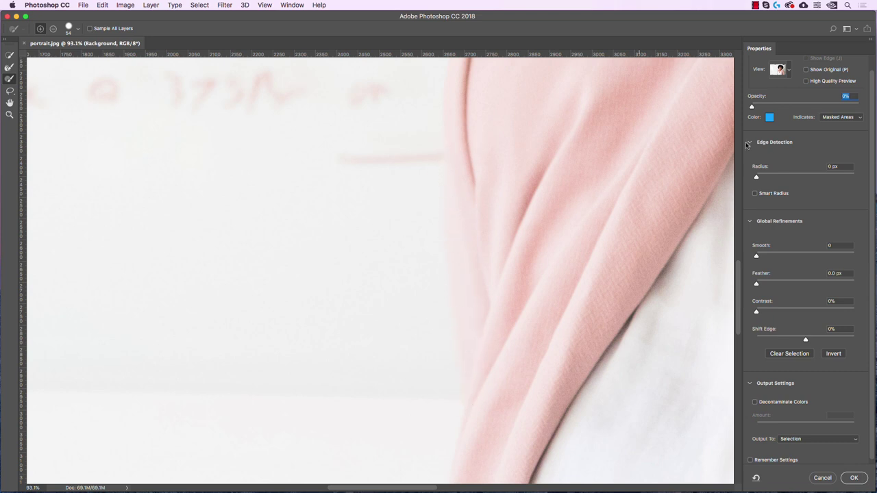
pyautogui.click(802, 104)
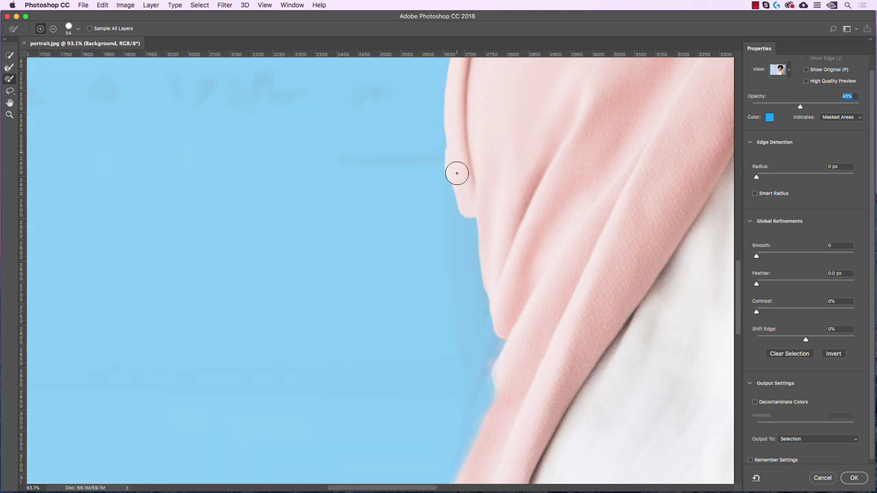
pyautogui.moveTo(456, 173)
pyautogui.mouseDown()
pyautogui.moveTo(459, 323)
pyautogui.moveTo(478, 390)
pyautogui.mouseUp()
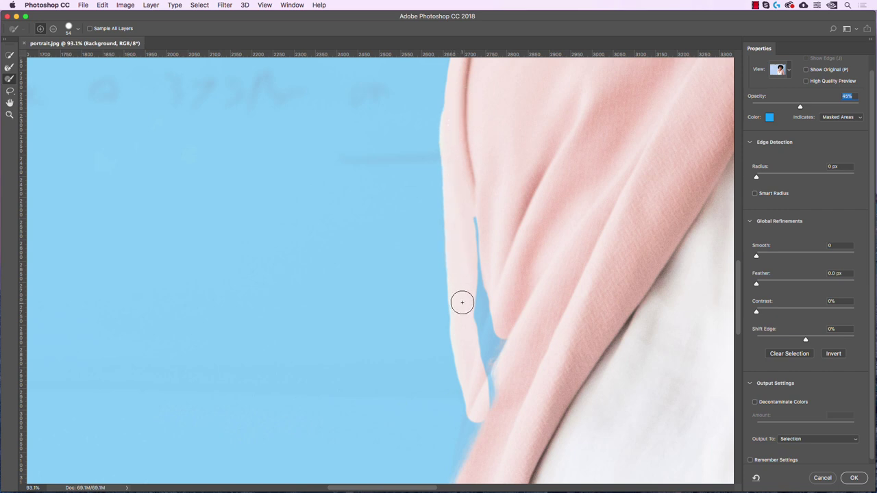
pyautogui.moveTo(462, 302)
pyautogui.mouseDown()
pyautogui.moveTo(477, 285)
pyautogui.moveTo(496, 398)
pyautogui.mouseUp()
pyautogui.scroll(5, 506, 245)
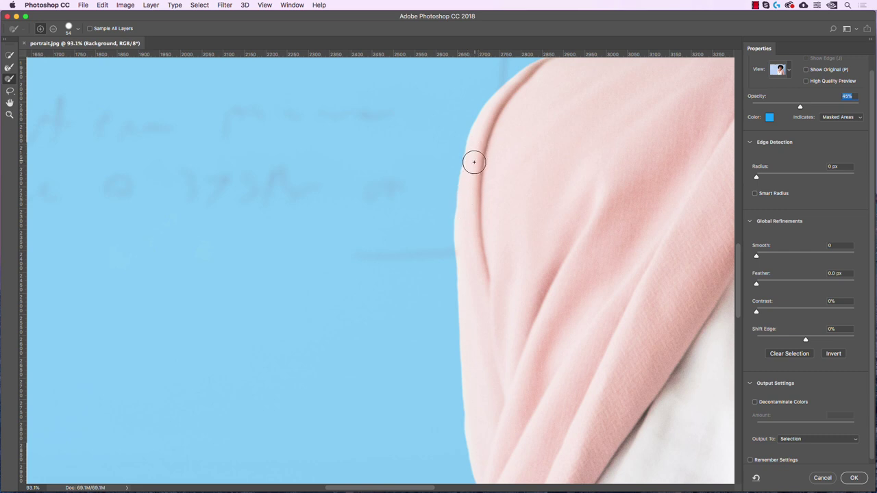
pyautogui.scroll(-7, 472, 200)
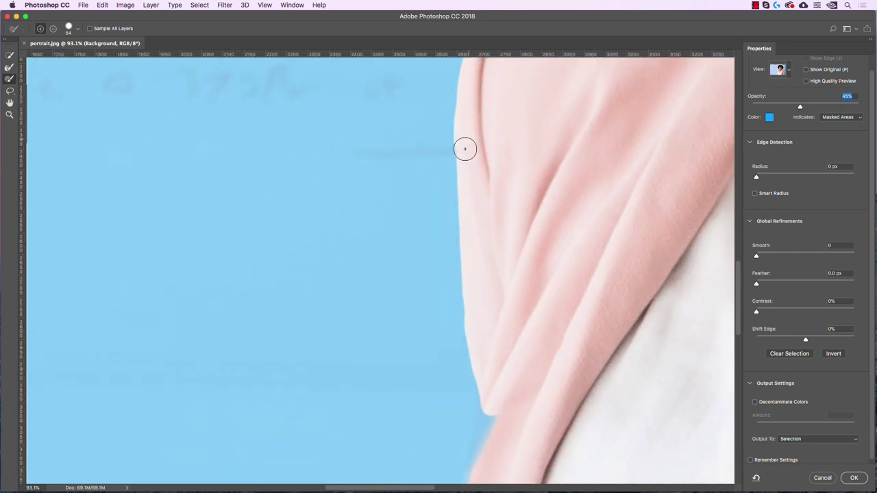
pyautogui.scroll(-5, 483, 222)
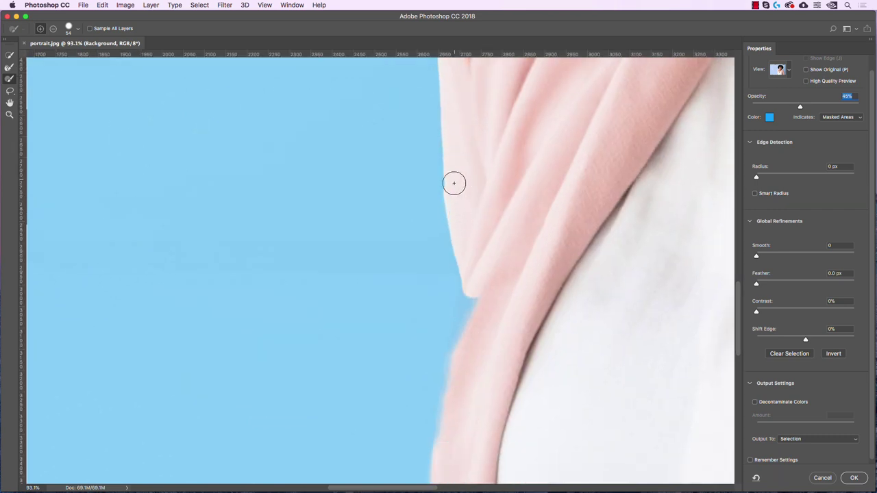
# Subtract the excess outside the lower left sleeve, down to where it meets the jacket's front fold
pyautogui.press('alt')
pyautogui.moveTo(426, 186)
pyautogui.mouseDown()
pyautogui.moveTo(435, 215)
pyautogui.moveTo(430, 167)
pyautogui.moveTo(431, 192)
pyautogui.moveTo(449, 198)
pyautogui.moveTo(468, 174)
pyautogui.moveTo(456, 200)
pyautogui.moveTo(489, 309)
pyautogui.mouseUp()
pyautogui.scroll(-3, 489, 309)
pyautogui.hscroll(-1, 489, 309)
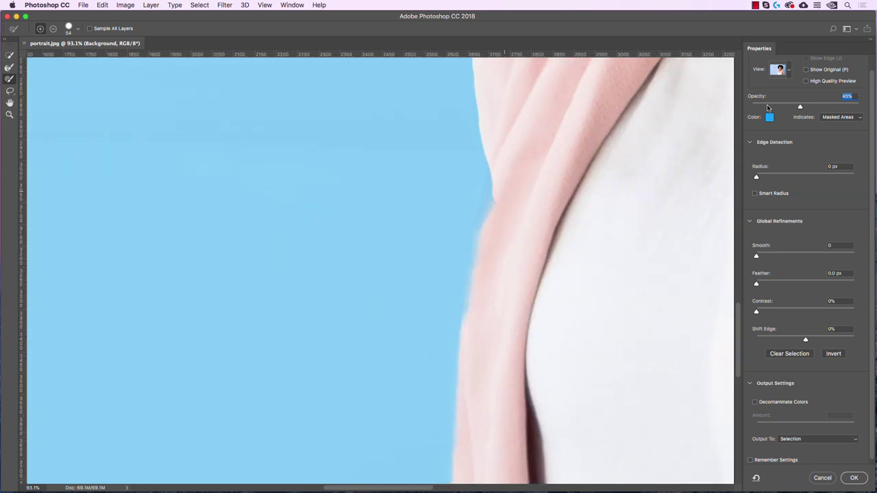
# With the overlay at 31%, paint the lower left jacket edge in down to the image's bottom and subtract the excess outside it
pyautogui.moveTo(799, 106); pyautogui.dragTo(745, 105)
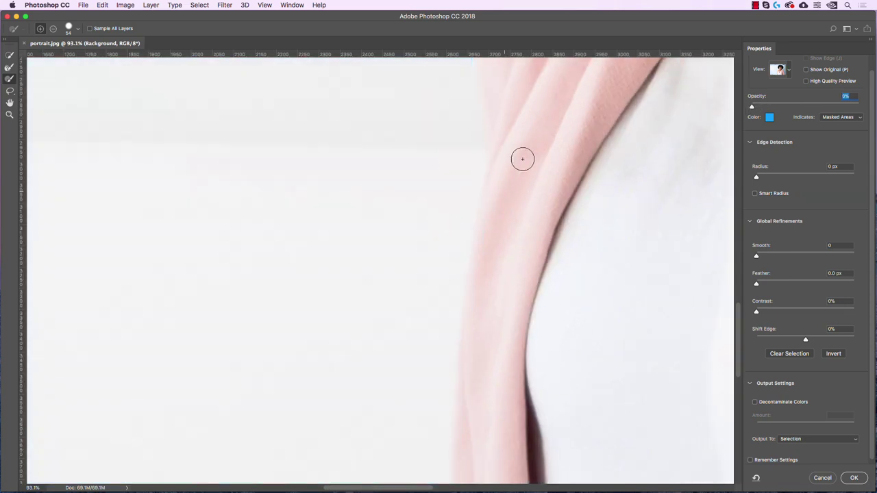
pyautogui.click(785, 106)
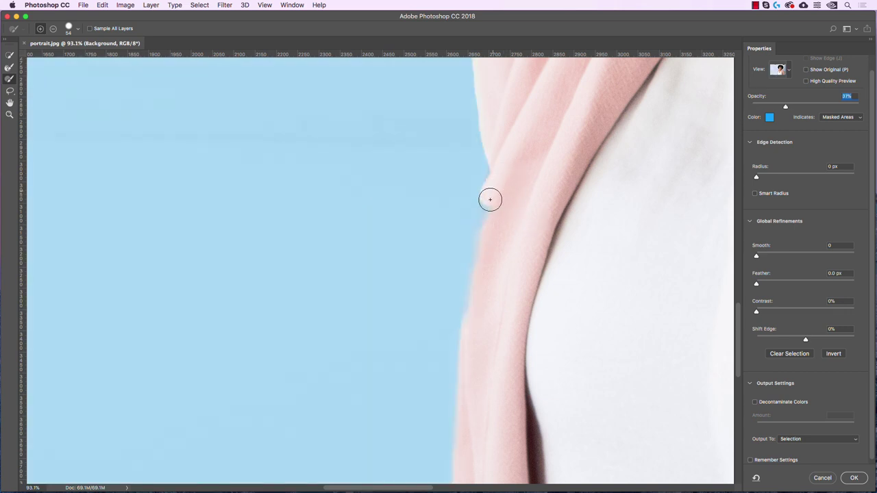
pyautogui.moveTo(489, 199); pyautogui.dragTo(483, 282)
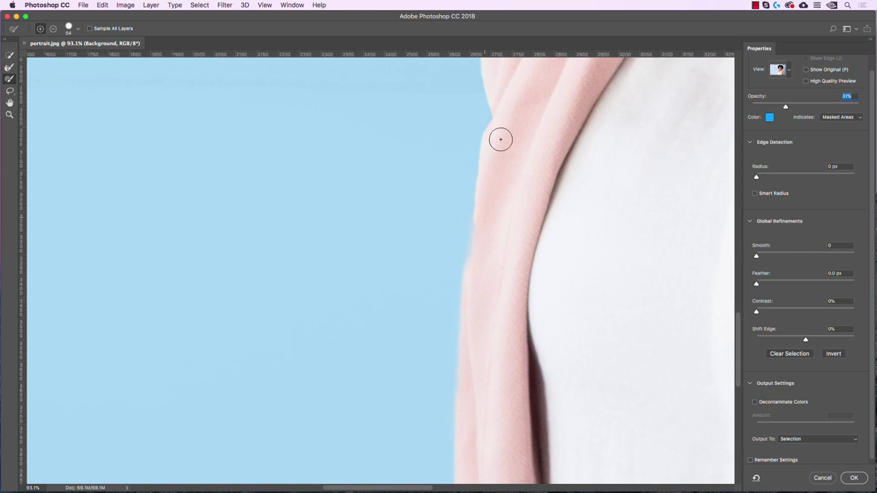
pyautogui.moveTo(500, 139)
pyautogui.mouseDown()
pyautogui.moveTo(485, 152)
pyautogui.moveTo(477, 199)
pyautogui.moveTo(470, 313)
pyautogui.mouseUp()
pyautogui.scroll(-5, 470, 313)
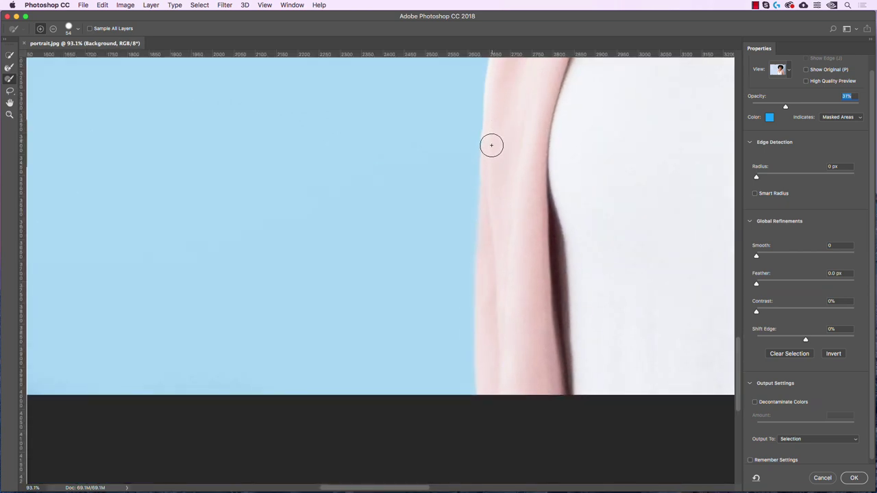
pyautogui.moveTo(491, 144); pyautogui.dragTo(480, 413)
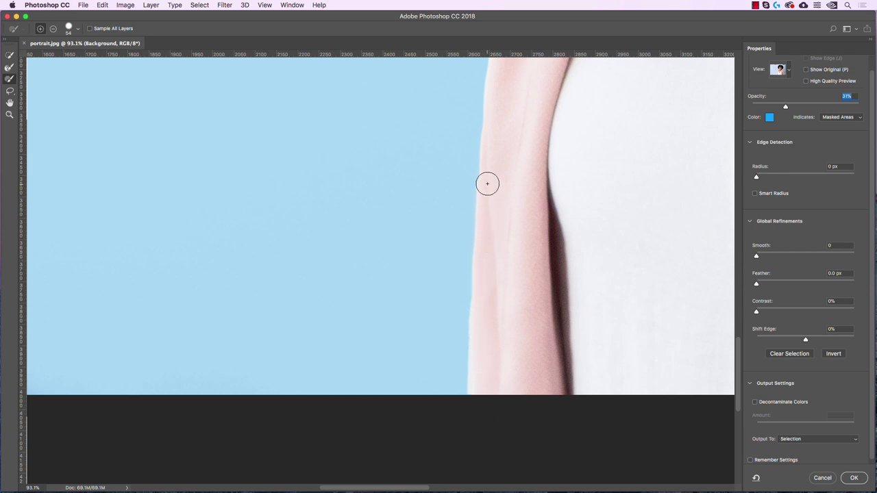
pyautogui.press('alt')
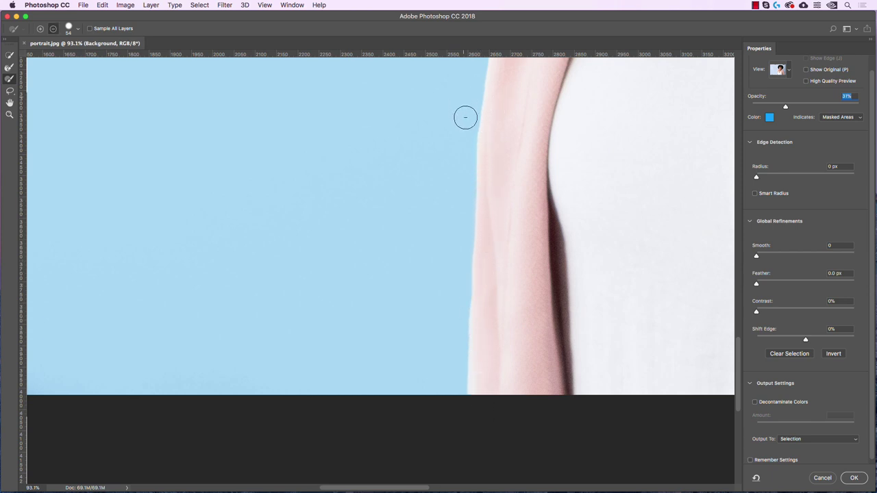
pyautogui.moveTo(466, 117)
pyautogui.mouseDown()
pyautogui.moveTo(465, 151)
pyautogui.moveTo(467, 126)
pyautogui.moveTo(462, 208)
pyautogui.mouseUp()
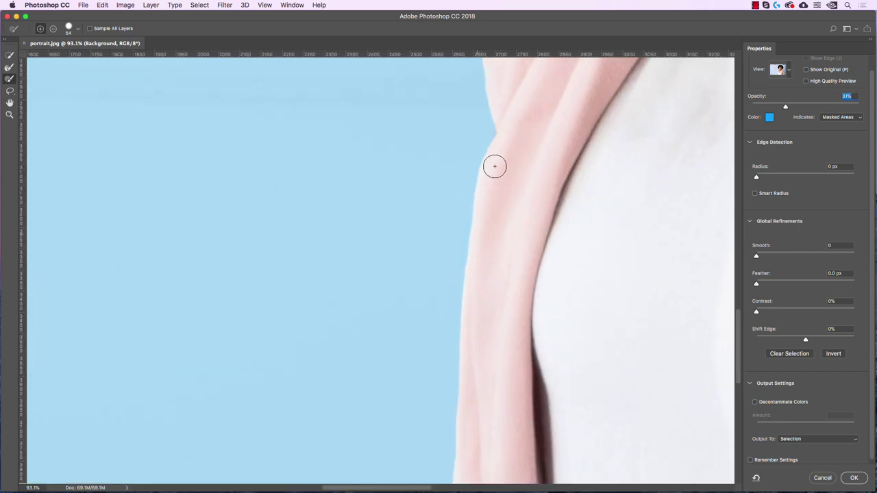
# Set the overlay opacity to 82%, try Shift Edge at -93%, and return it to 0%
pyautogui.press('super+0')
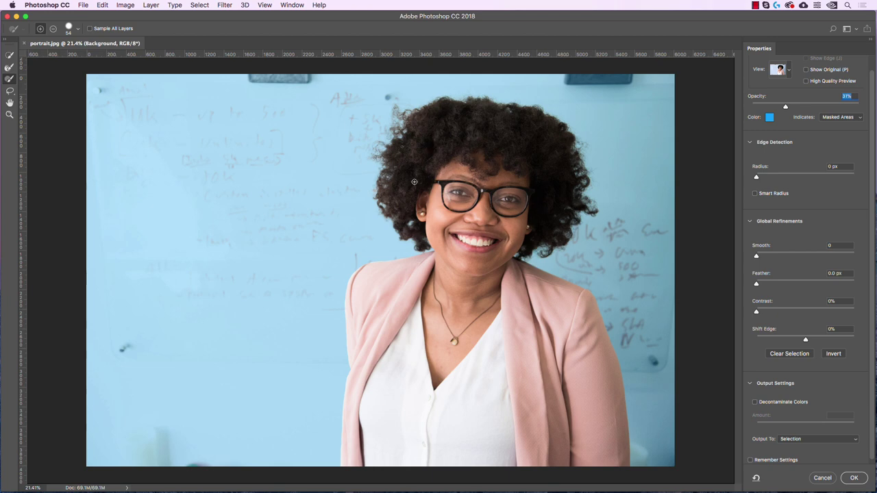
pyautogui.scroll(3, 412, 155)
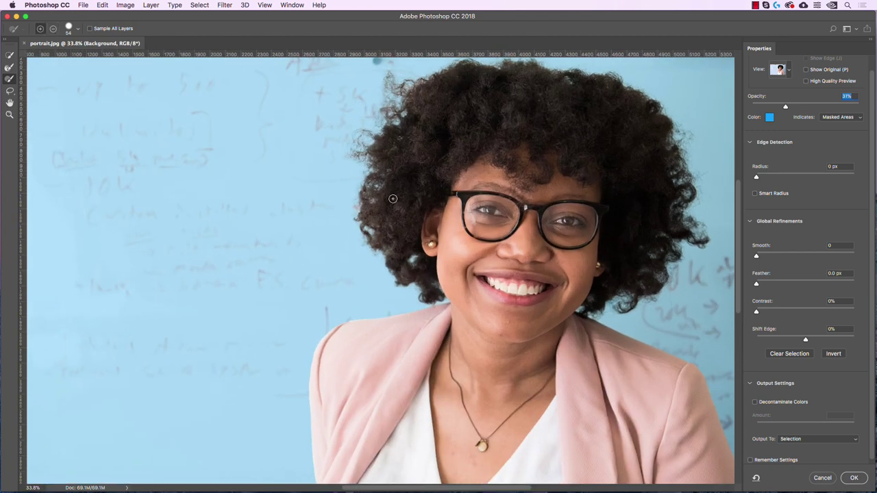
pyautogui.moveTo(798, 106); pyautogui.dragTo(836, 108)
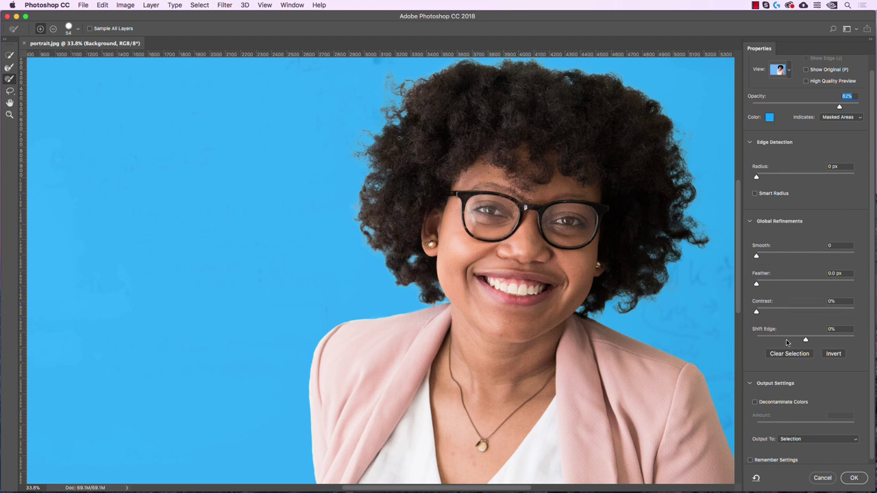
pyautogui.moveTo(806, 340); pyautogui.dragTo(759, 339)
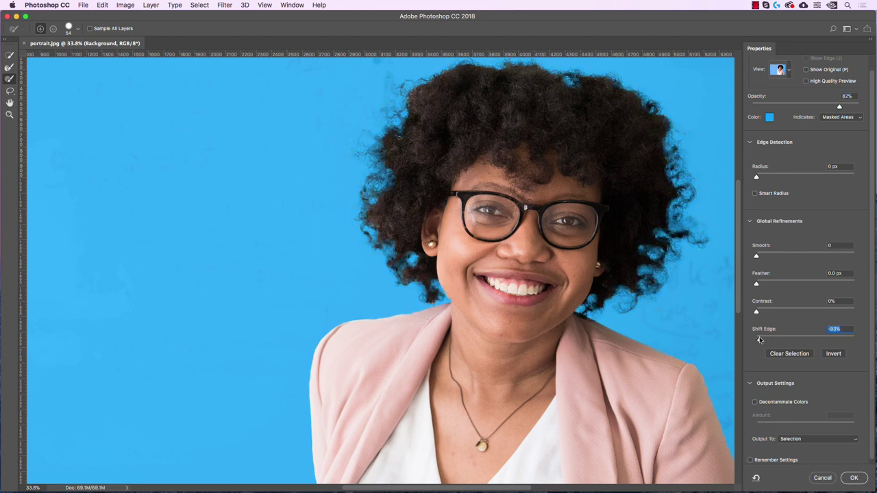
pyautogui.moveTo(762, 340); pyautogui.dragTo(803, 341)
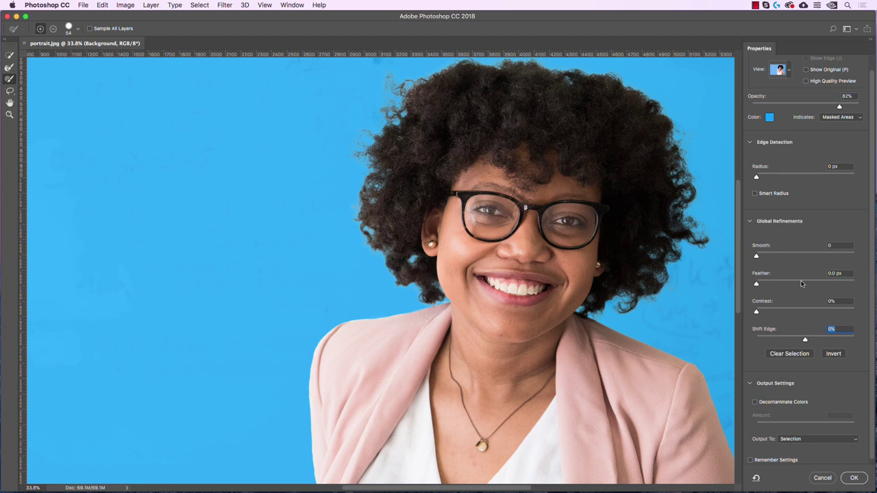
# Try an edge Contrast of 40%, and settle on 13%
pyautogui.hotkey('shift', 'Tab')
pyautogui.write('40')
pyautogui.press('Return')
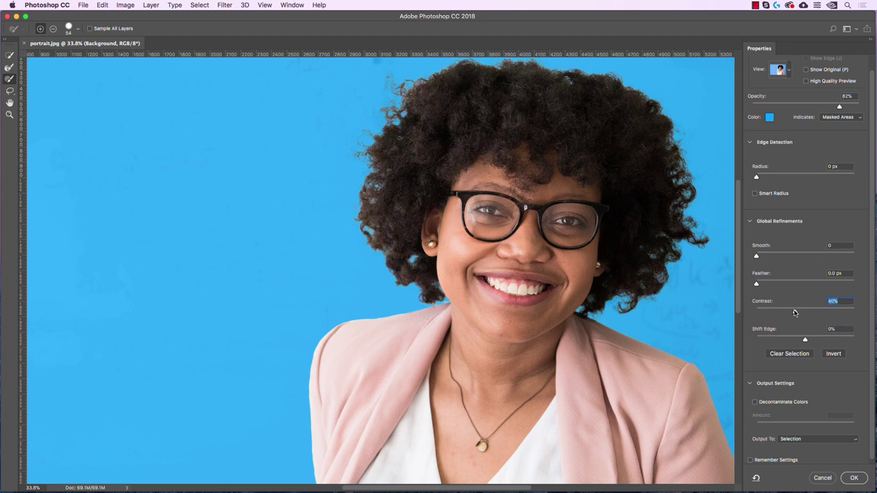
pyautogui.moveTo(779, 313); pyautogui.dragTo(741, 313)
pyautogui.moveTo(771, 313); pyautogui.dragTo(767, 313)
# Commit the refinement with Selection as the output, and add a layer mask to the Background layer from it
pyautogui.scroll(-1, 769, 311)
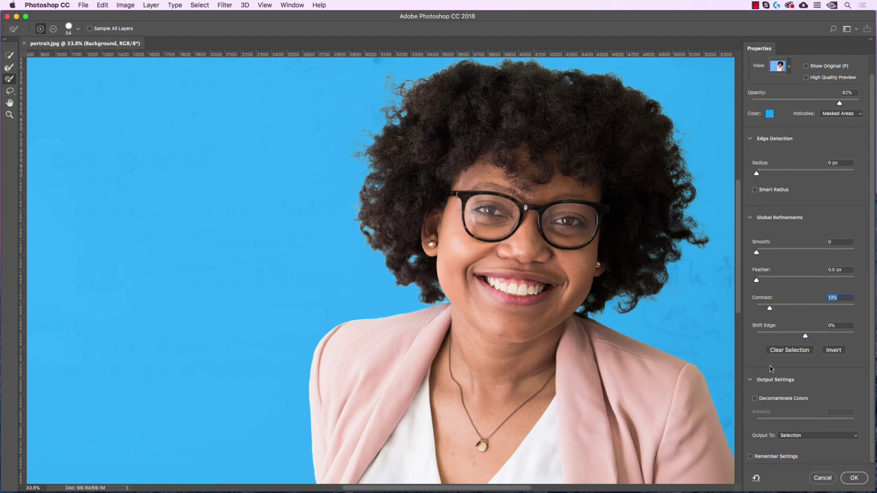
pyautogui.click(750, 381)
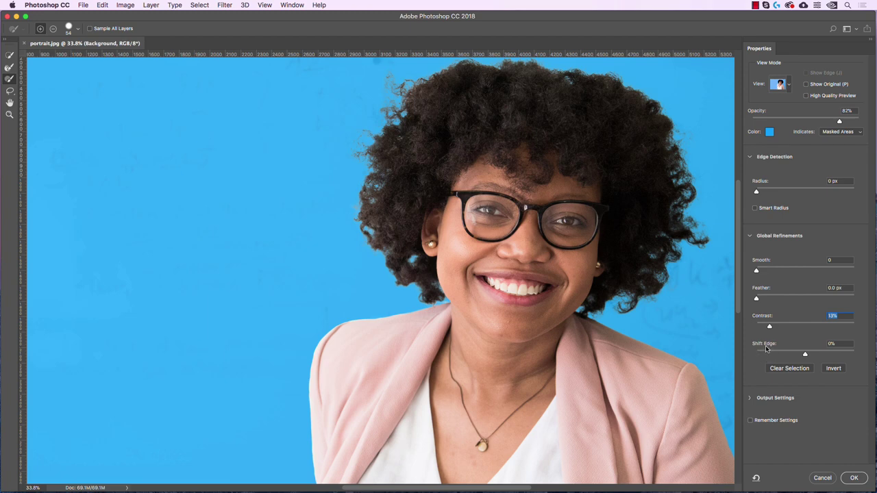
pyautogui.click(750, 399)
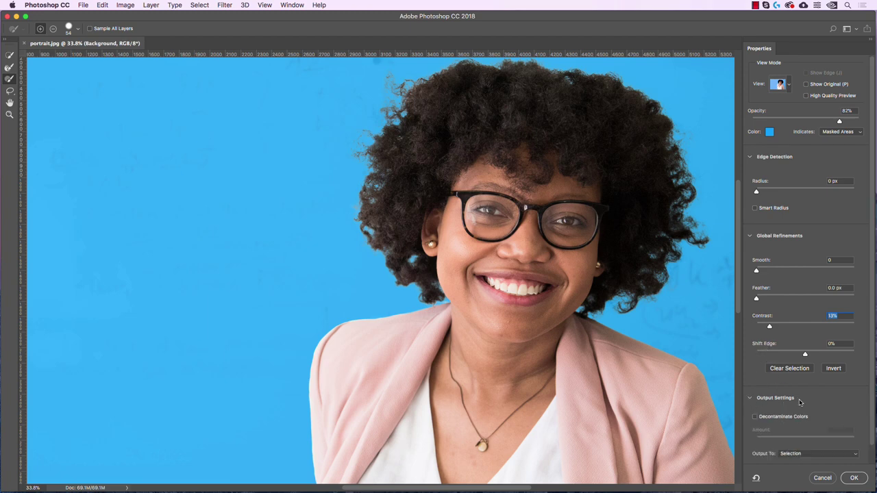
pyautogui.scroll(-1, 839, 406)
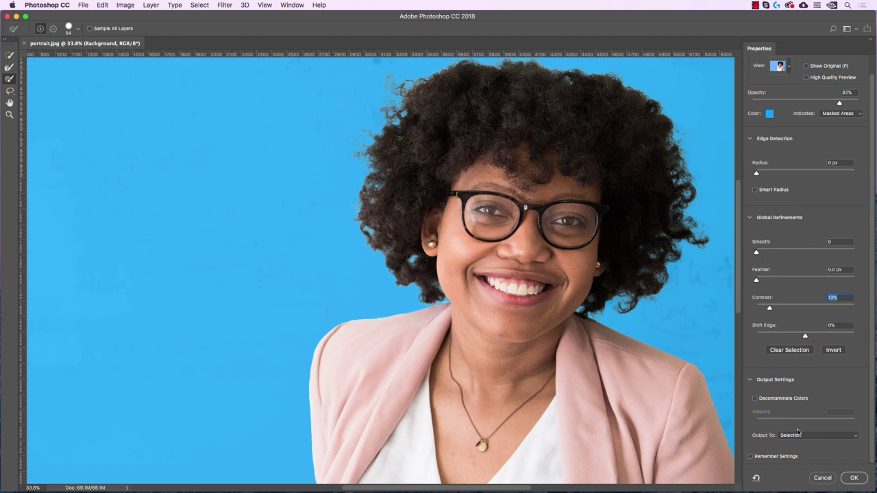
pyautogui.click(817, 436)
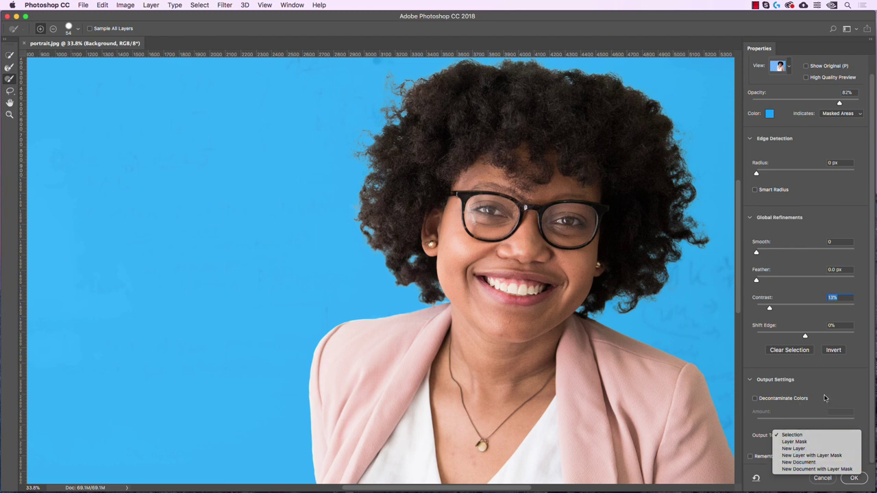
pyautogui.click(802, 435)
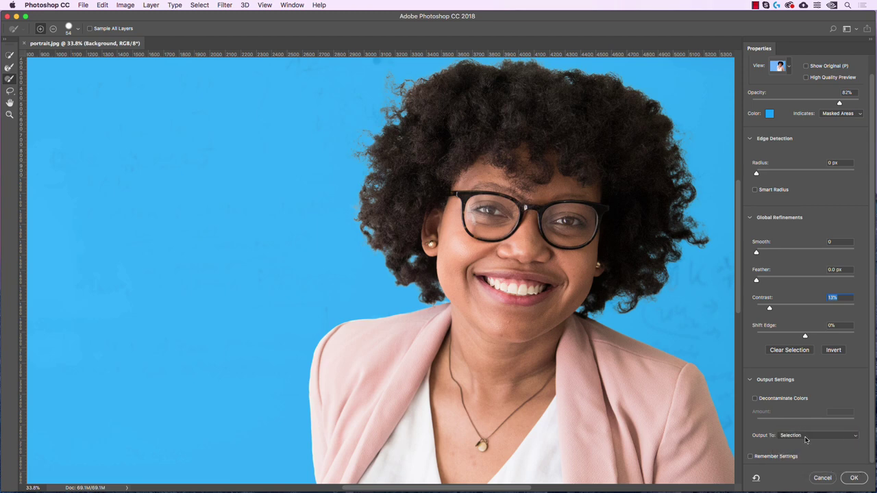
pyautogui.click(853, 479)
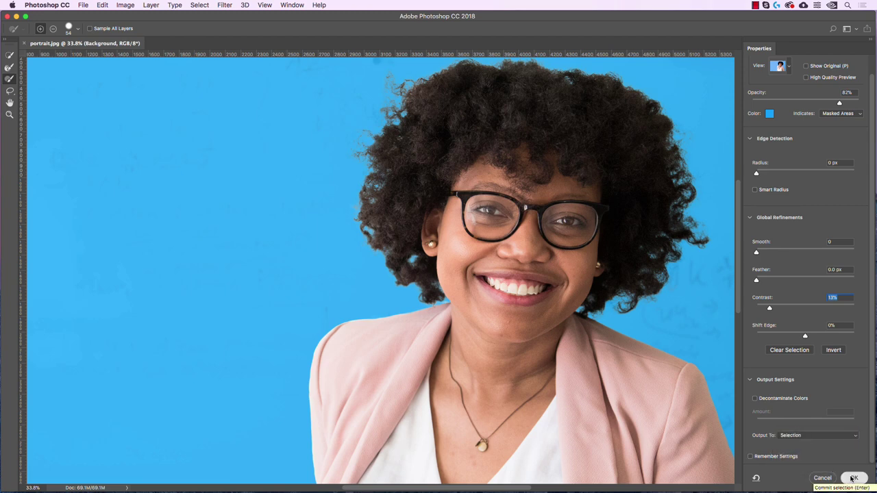
pyautogui.scroll(-3, 592, 329)
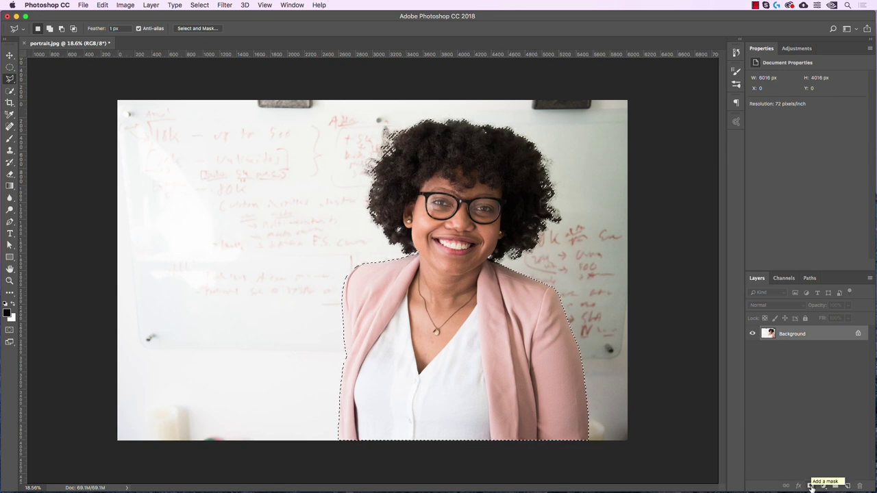
pyautogui.click(810, 485)
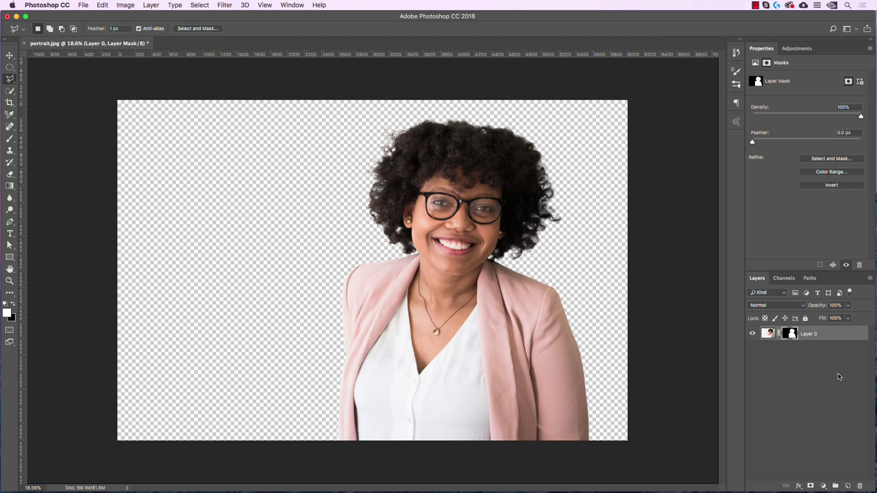
# Add a white Solid Color fill layer and move it beneath the masked portrait layer
pyautogui.click(824, 485)
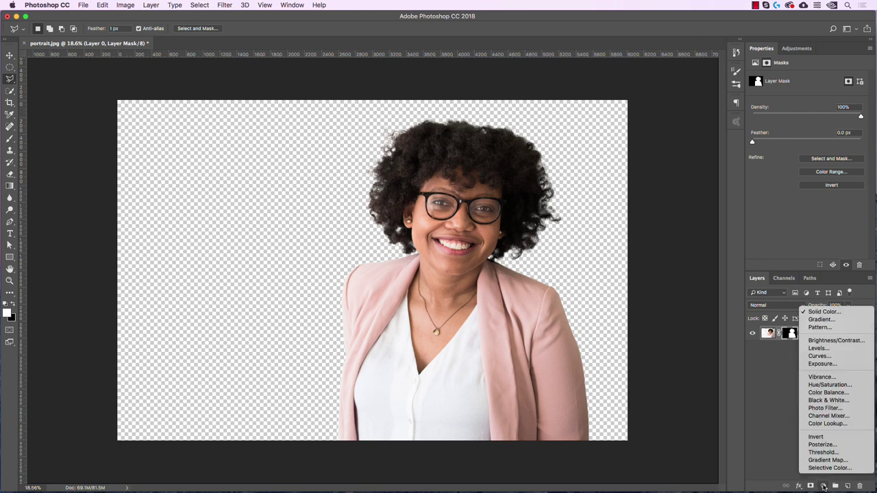
pyautogui.click(837, 313)
pyautogui.moveTo(581, 152); pyautogui.dragTo(485, 114)
pyautogui.click(702, 111)
pyautogui.moveTo(818, 336); pyautogui.dragTo(819, 360)
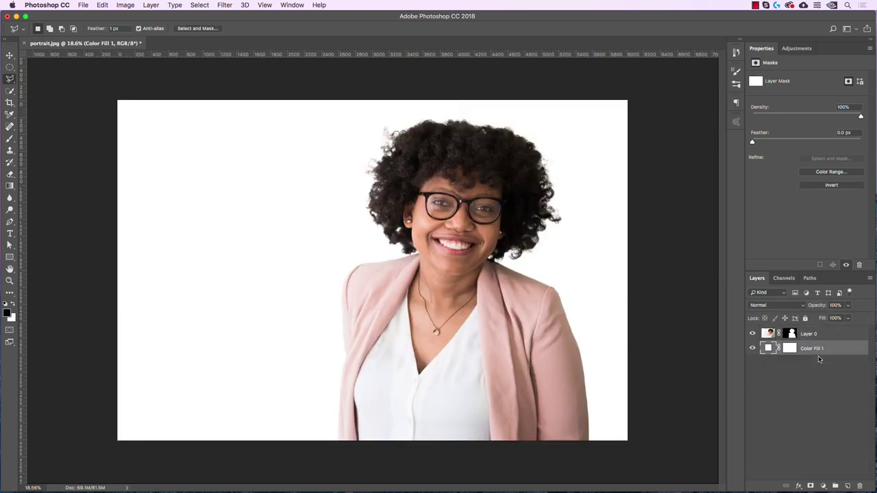
# Change the Color Fill 1 background from white to a light pink sampled from the sleeve of the woman's blazer
pyautogui.doubleClick(767, 348)
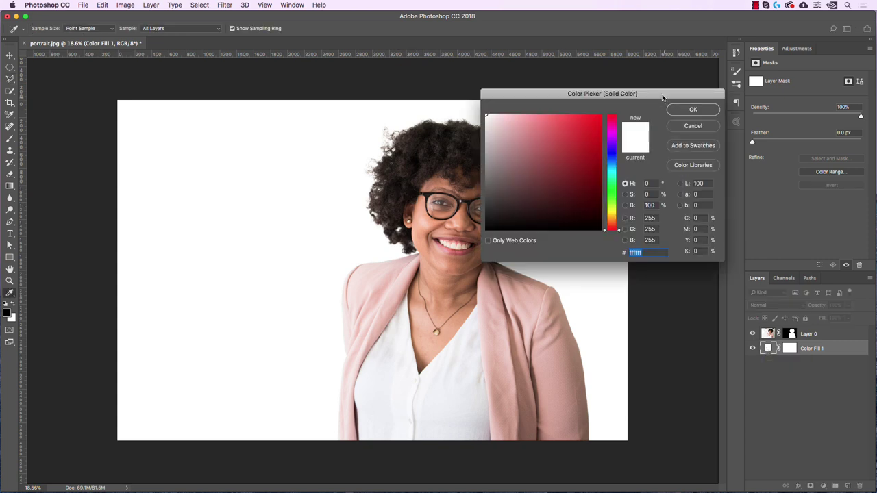
pyautogui.moveTo(662, 97); pyautogui.dragTo(714, 68)
pyautogui.click(546, 355)
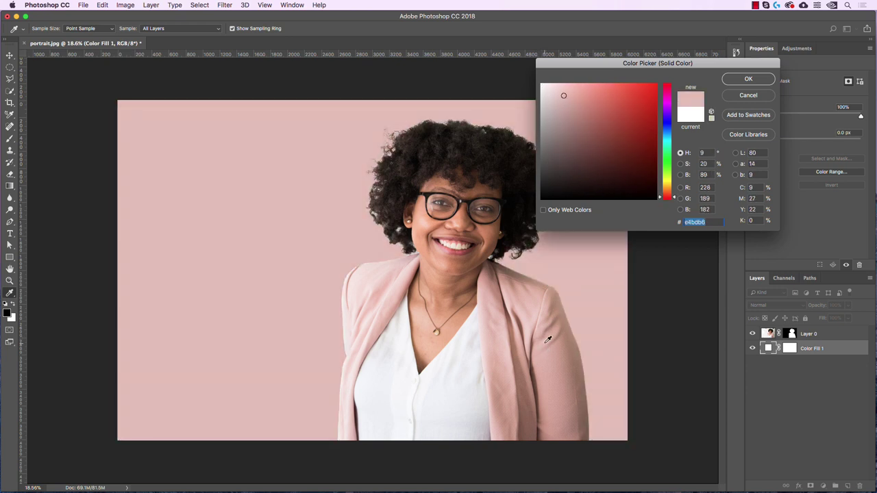
pyautogui.click(748, 79)
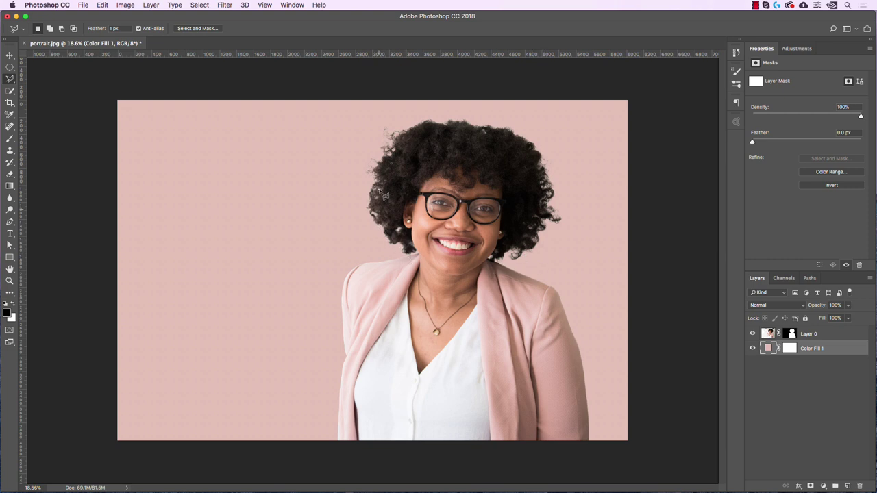
# Recolor the Color Fill 1 background to black (#000000) to check the hair edges against a dark backdrop
pyautogui.doubleClick(768, 350)
pyautogui.moveTo(607, 172); pyautogui.dragTo(530, 210)
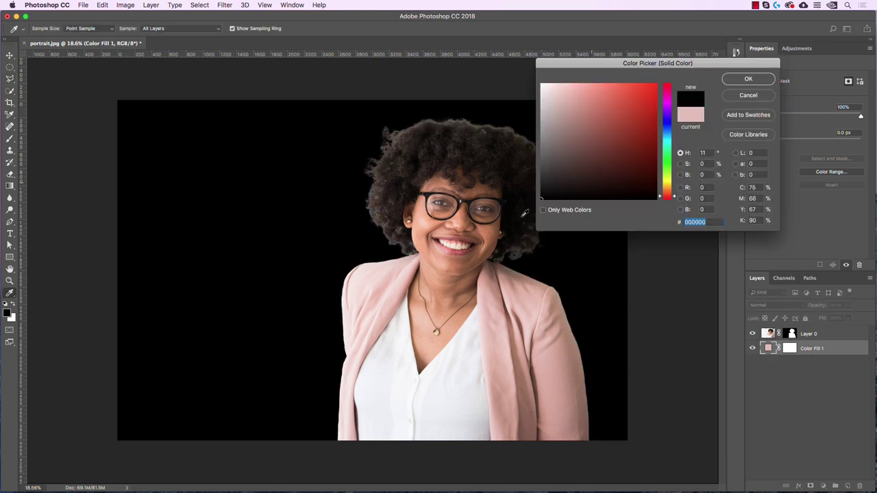
pyautogui.click(746, 79)
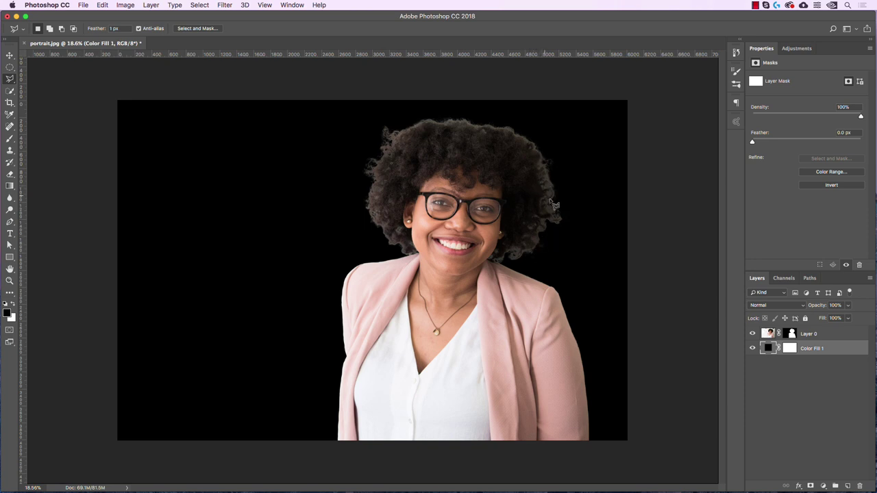
# Set the Color Fill 1 background to a light pink sampled from the woman's blazer
pyautogui.doubleClick(768, 348)
pyautogui.click(587, 298)
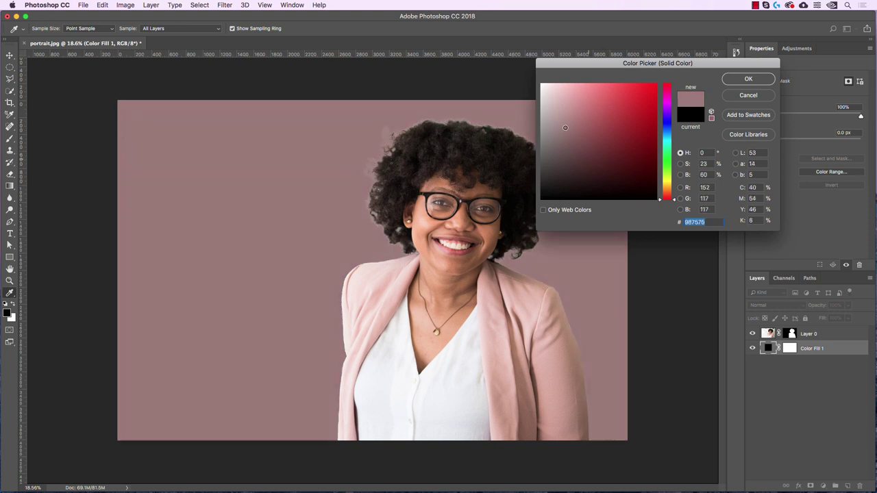
pyautogui.click(536, 307)
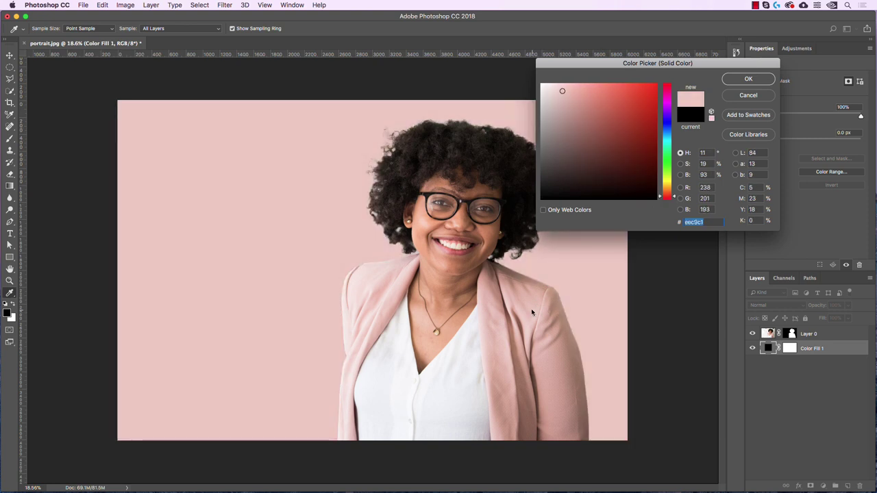
pyautogui.click(748, 79)
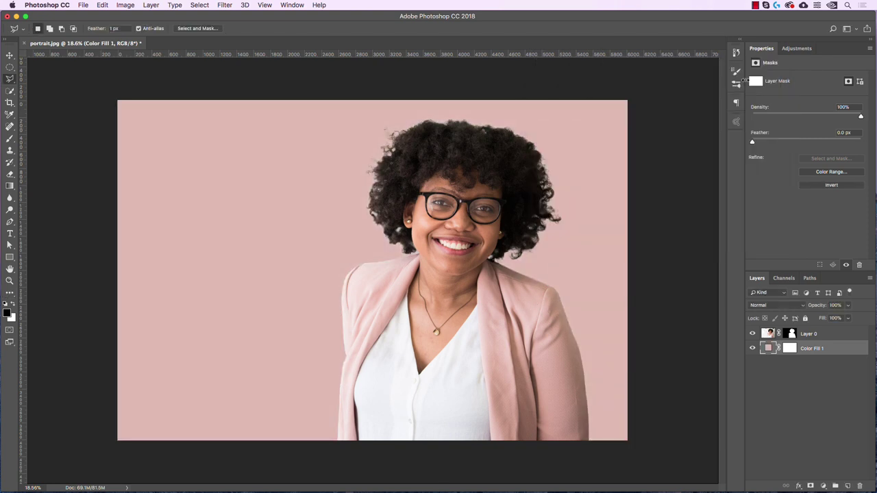